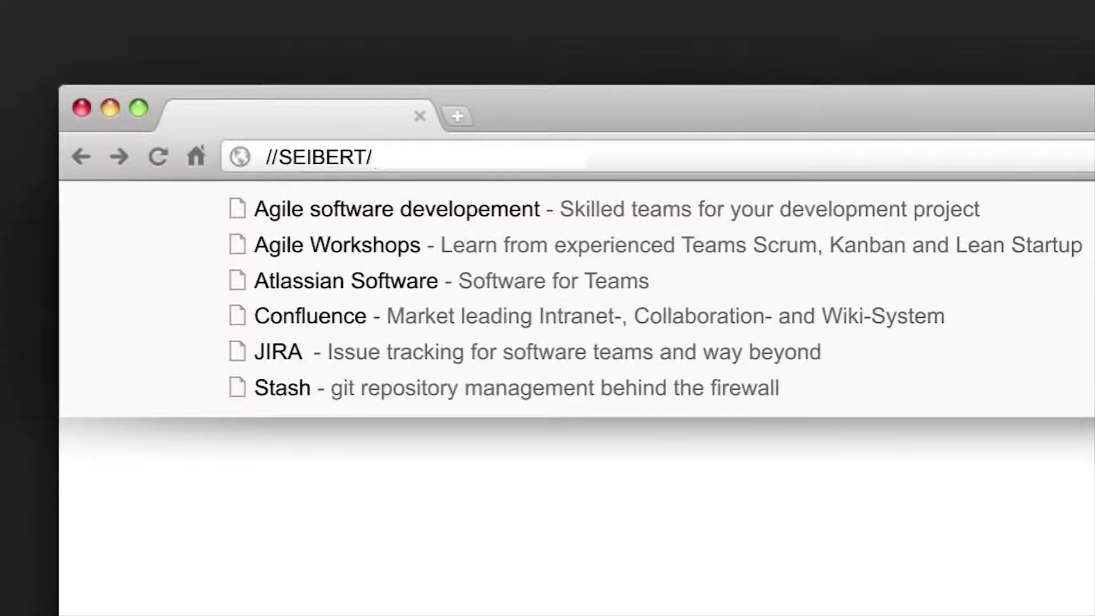
Load the LINCHPIN intranet dashboard from the entered address.
key("Return")
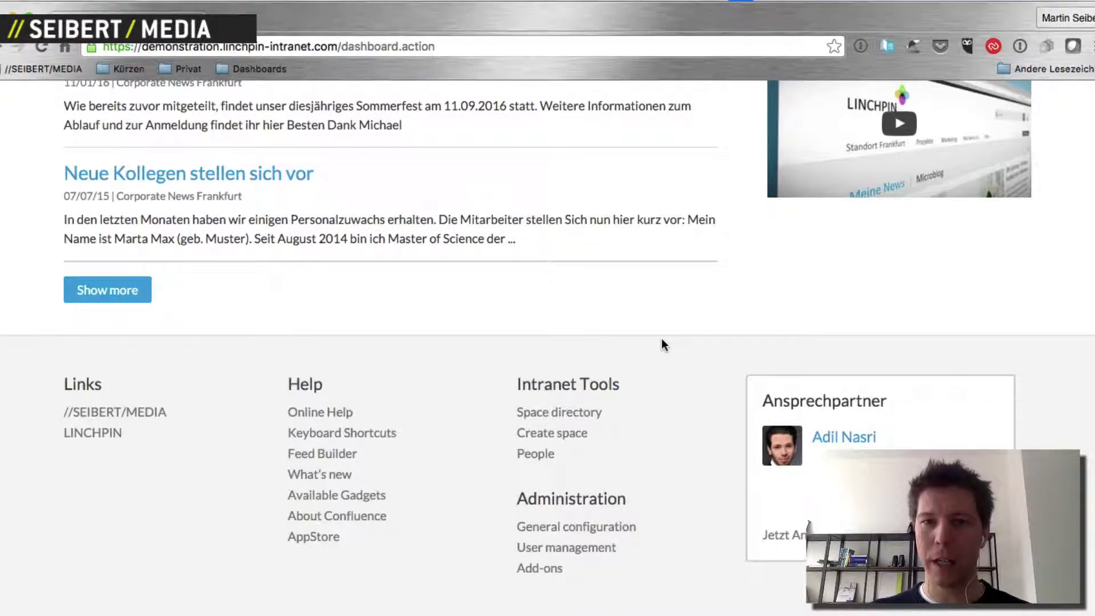
Open your own profile page from the avatar menu in the header.
scroll(661, 343, "up", 15)
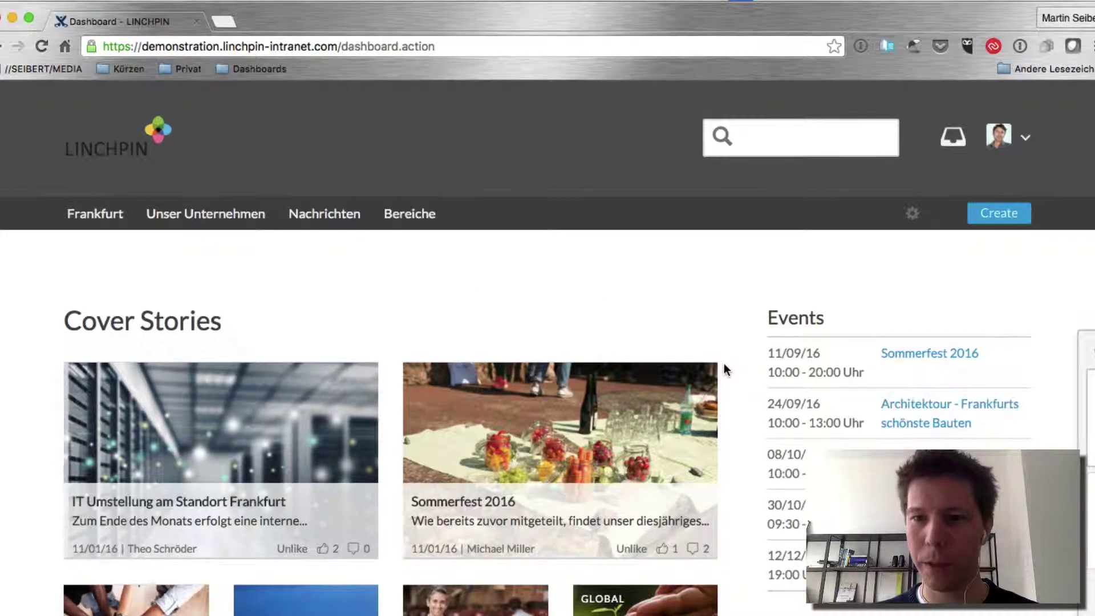
scroll(739, 372, "down", 15)
scroll(738, 374, "up", 15)
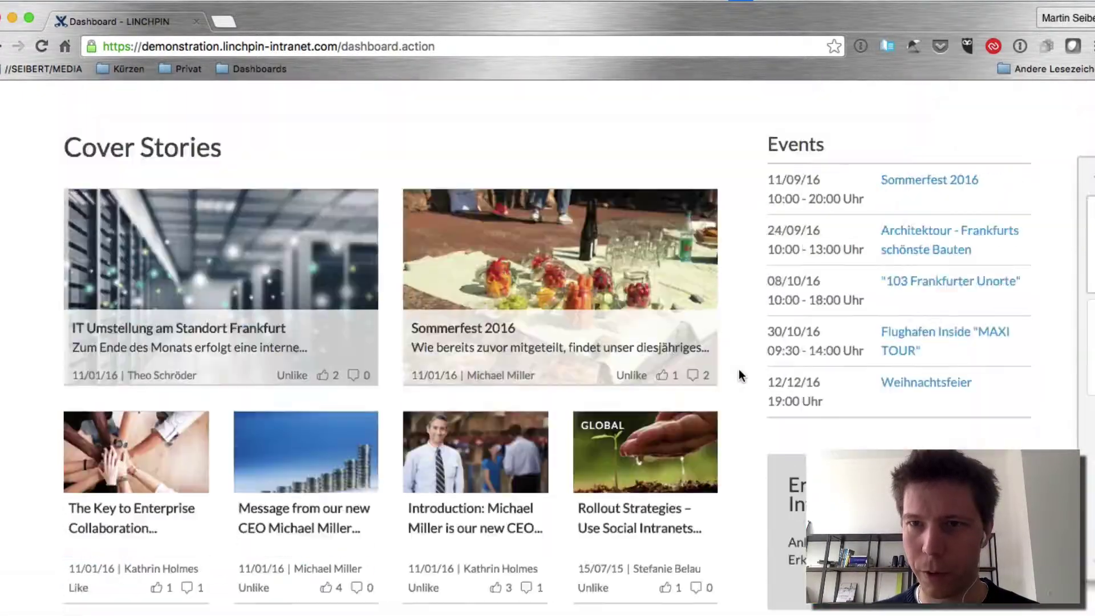
left_click(1025, 141)
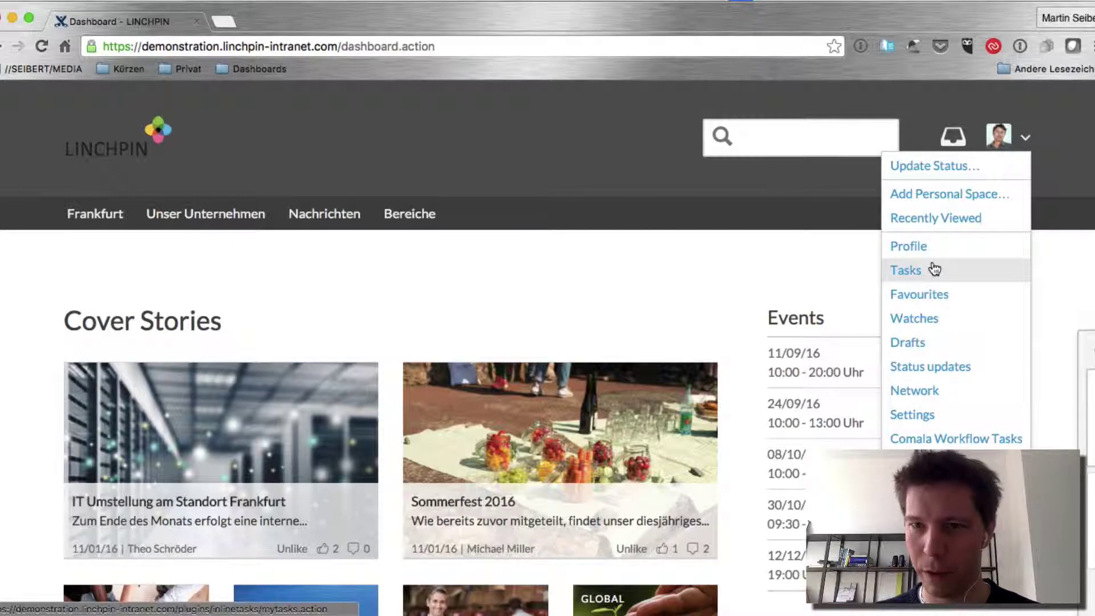
left_click(925, 247)
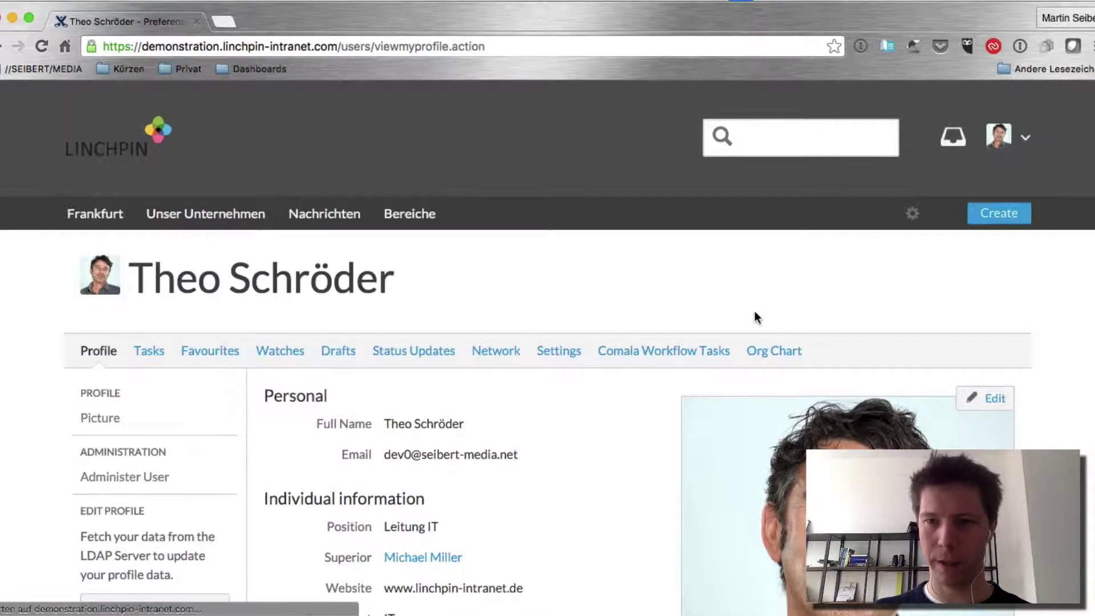
Save the profile with branch Washington and country USA, then go back via the LINCHPIN logo.
left_click(971, 397)
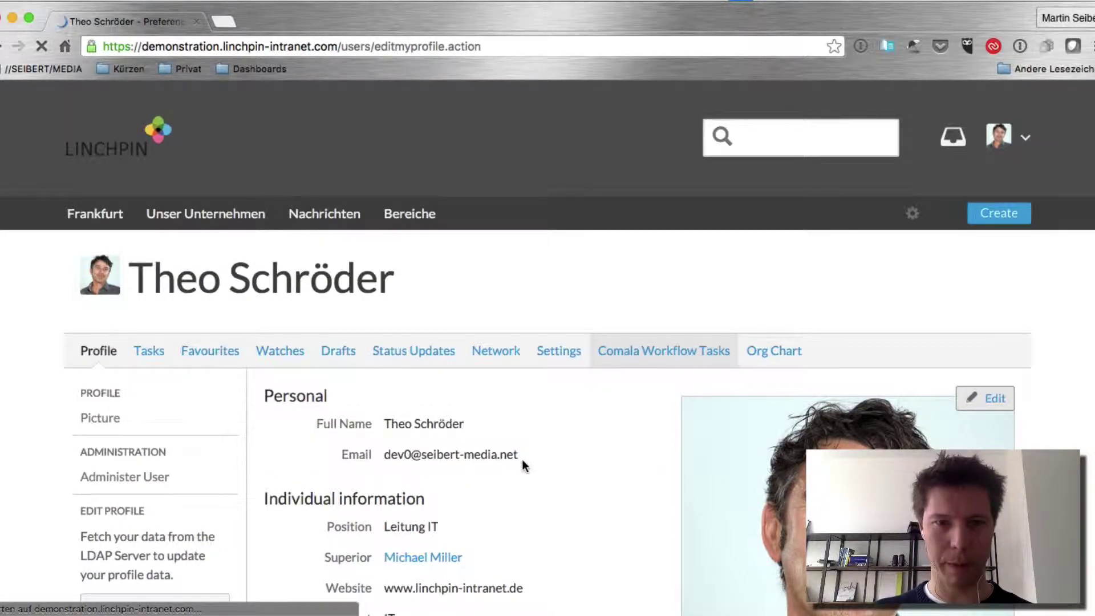
scroll(513, 365, "down", 5)
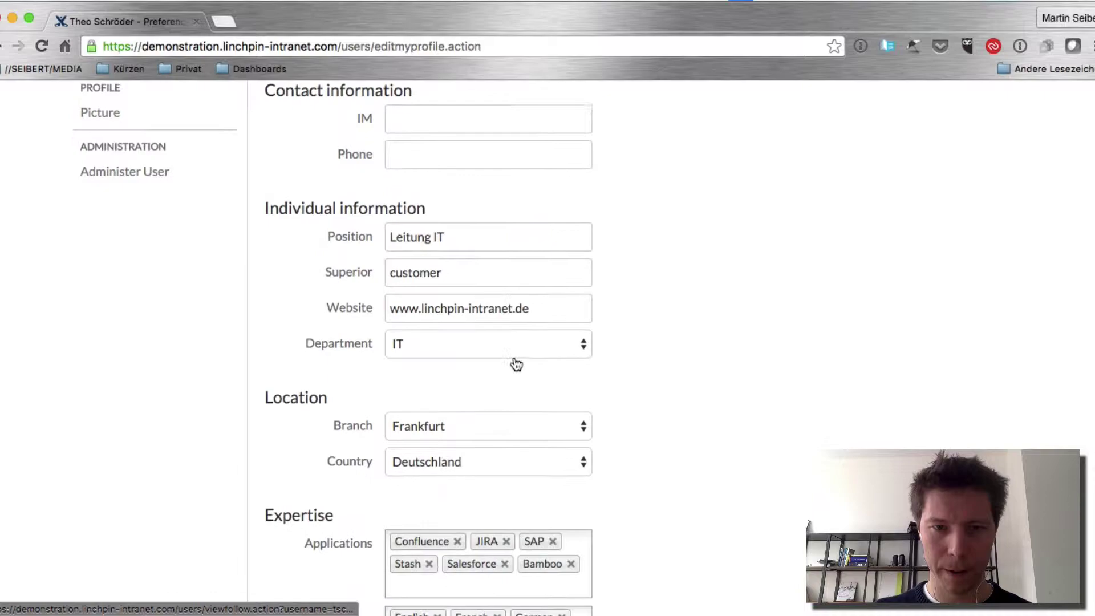
left_click(459, 409)
left_click(443, 432)
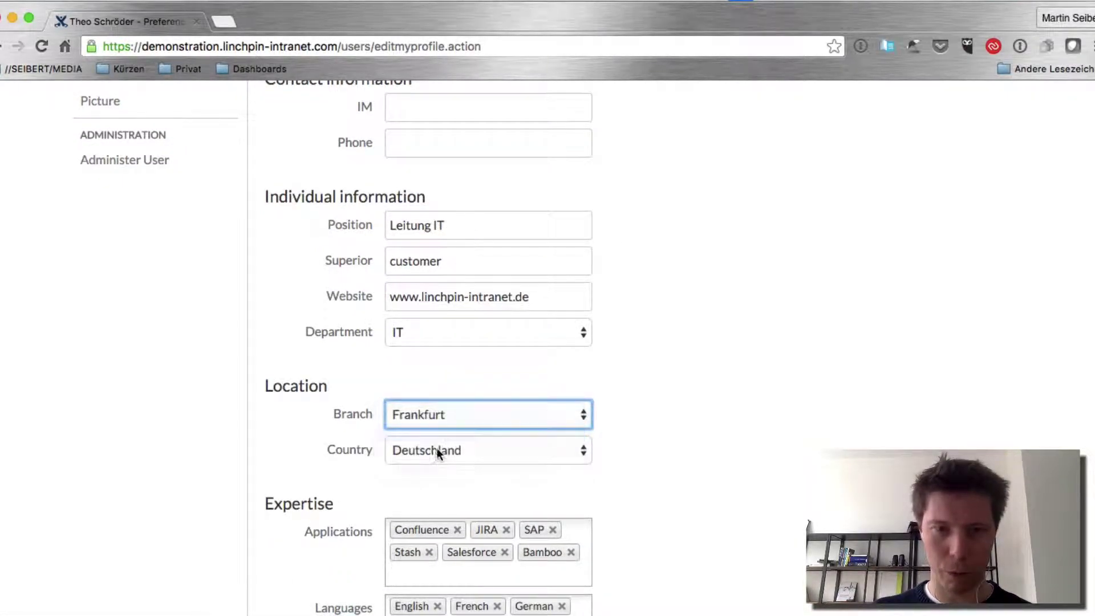
left_click(436, 451)
left_click(432, 469)
scroll(331, 496, "down", 5)
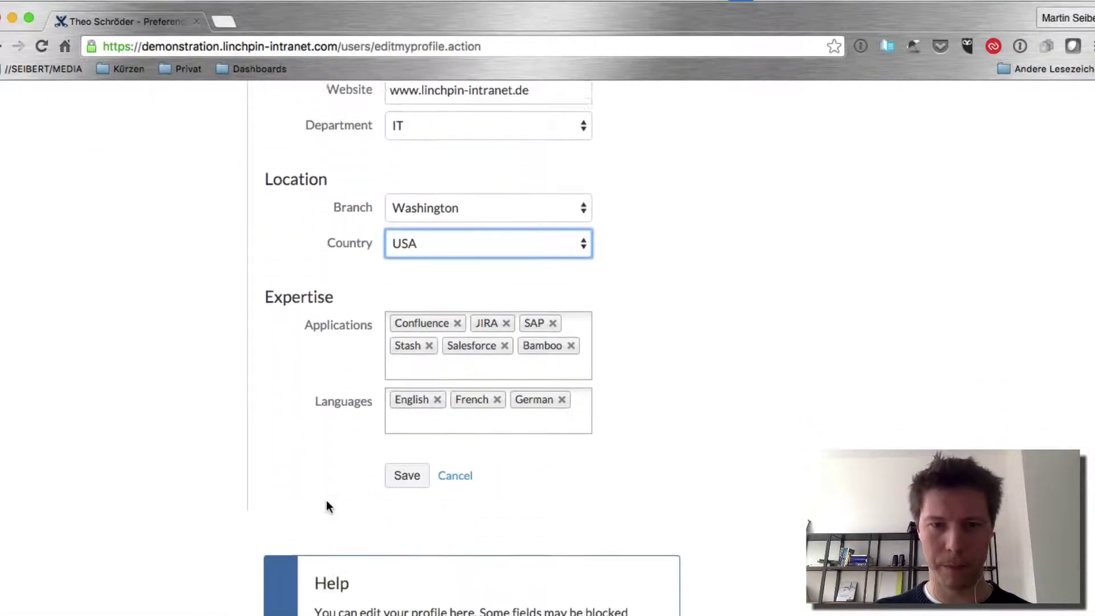
left_click(405, 392)
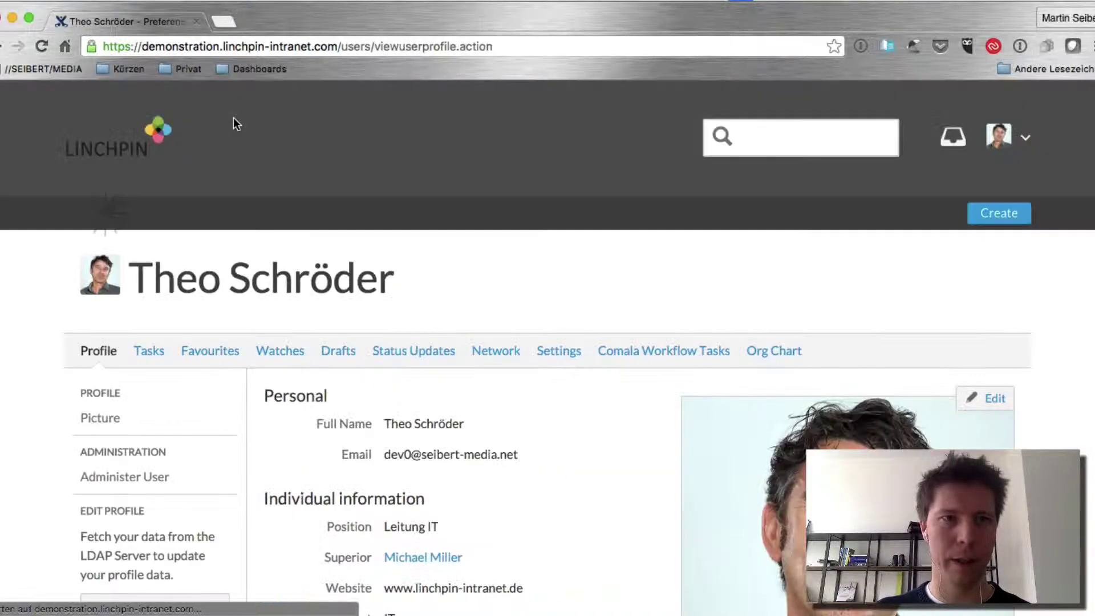
left_click(139, 148)
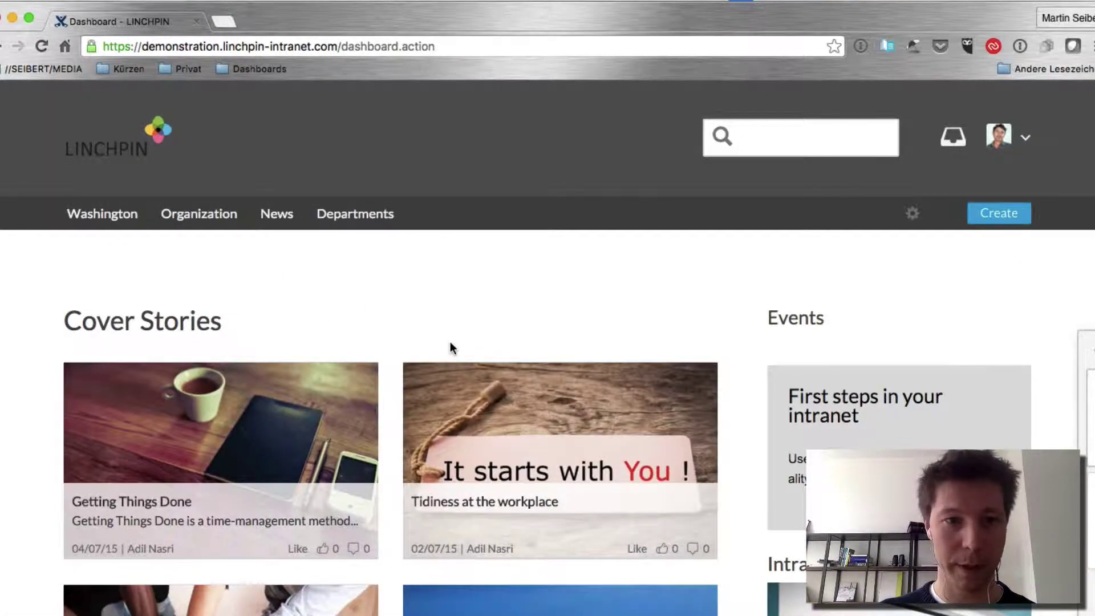
From General configuration, locate Manage add-ons with a 'manage' page search and open it.
scroll(688, 377, "down", 15)
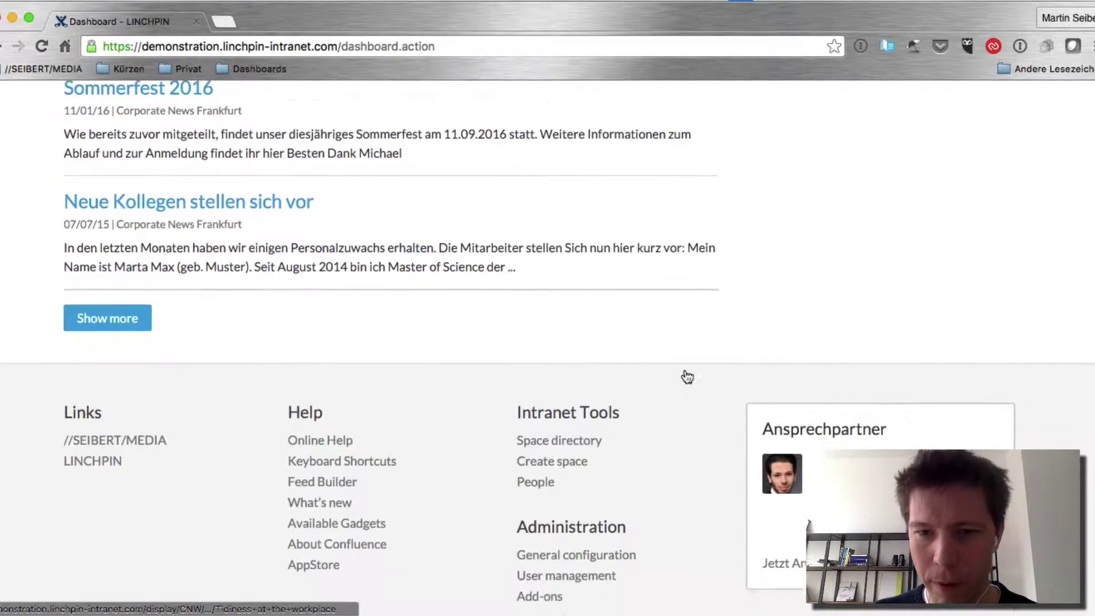
left_click(548, 525)
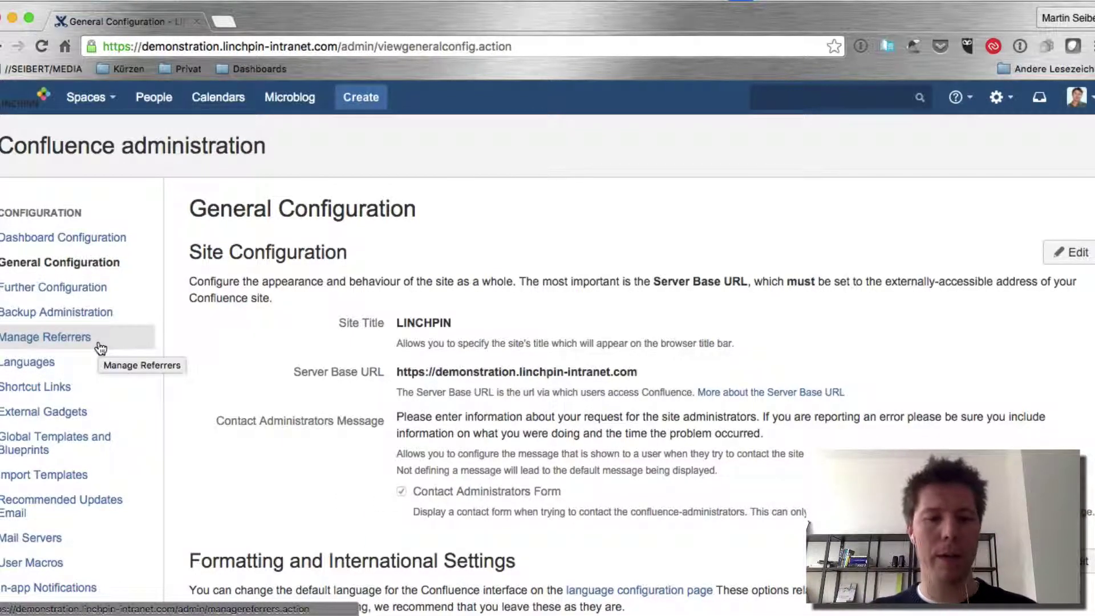
key("super+f")
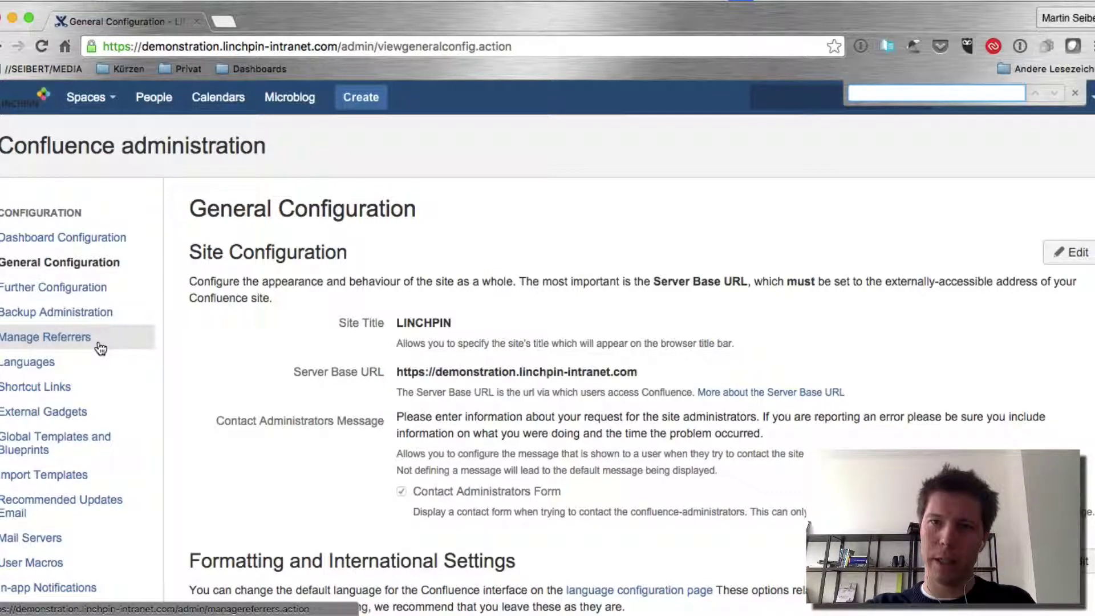
type("manage")
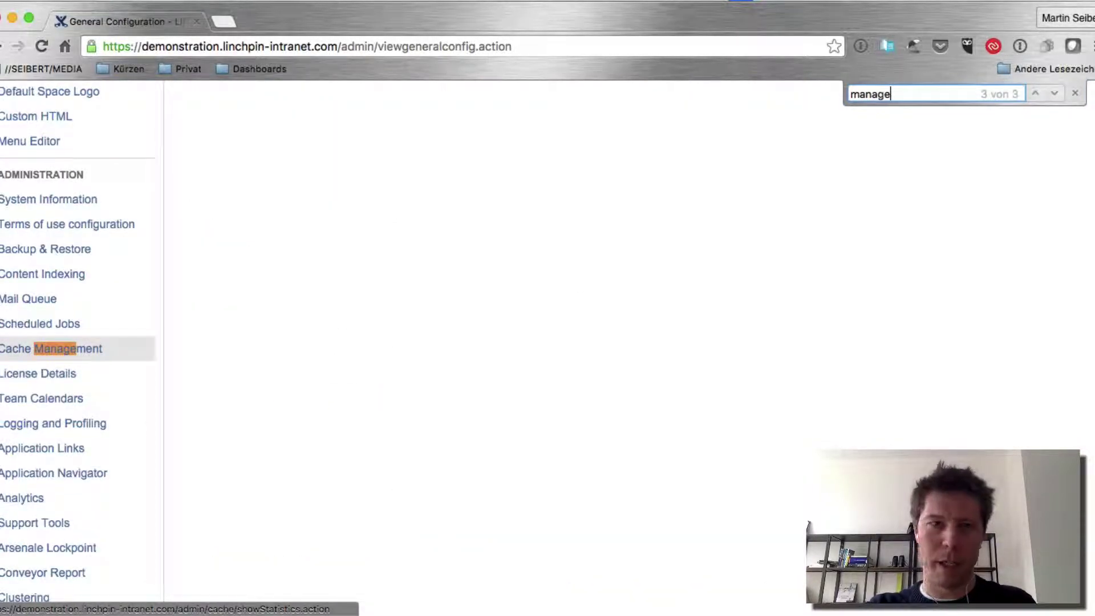
left_click(1055, 93)
left_click(1055, 93)
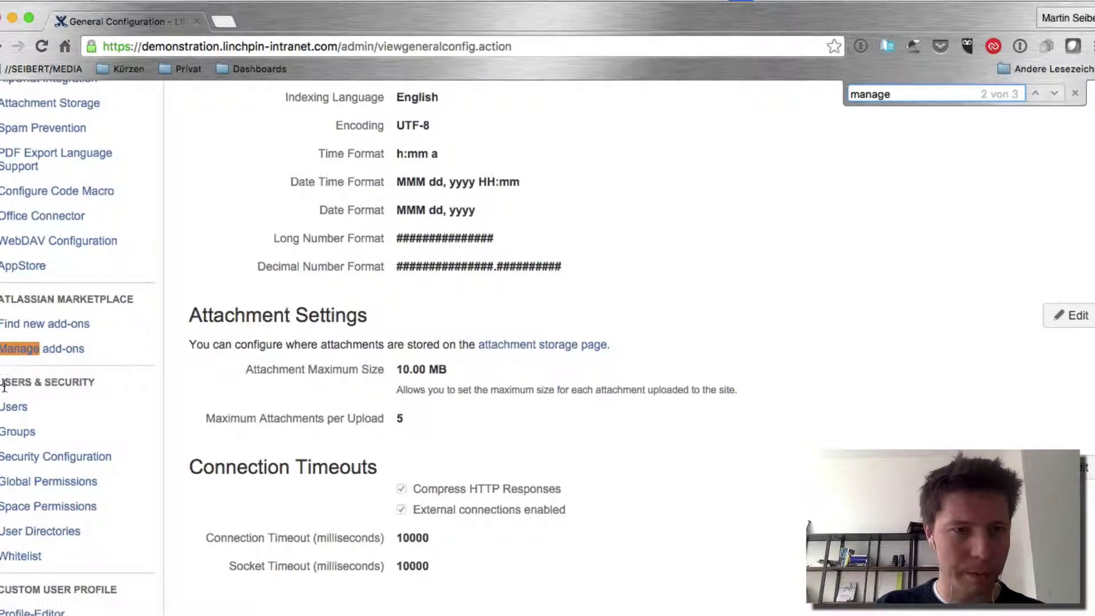
left_click(57, 358)
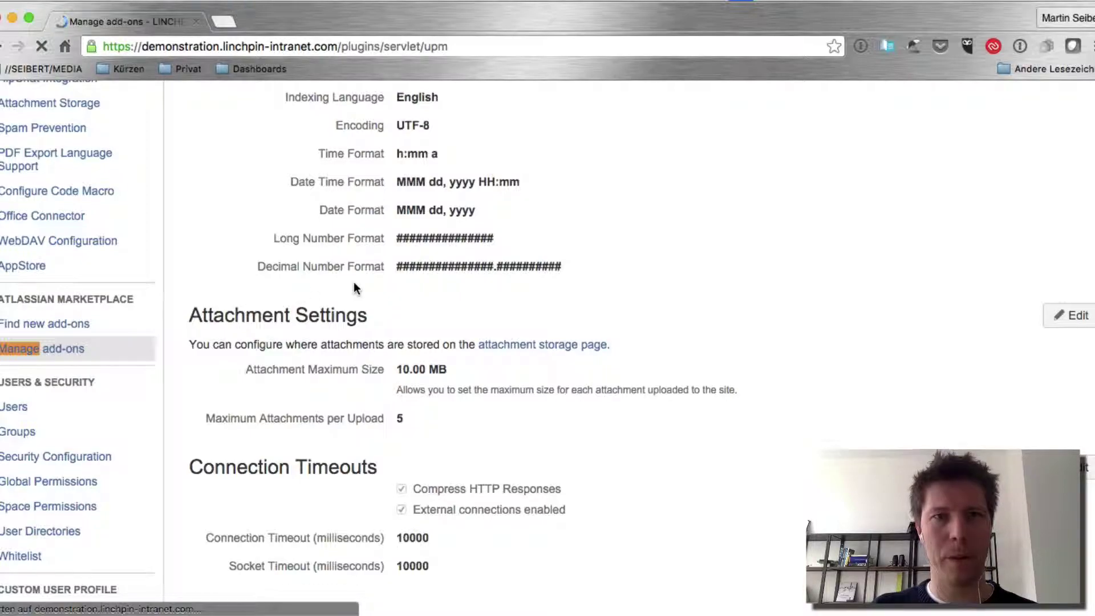
Filter add-ons by 'draw.io' and expand the Draw.io Confluence Plugin details showing version 5.4.0.0.
left_click(294, 279)
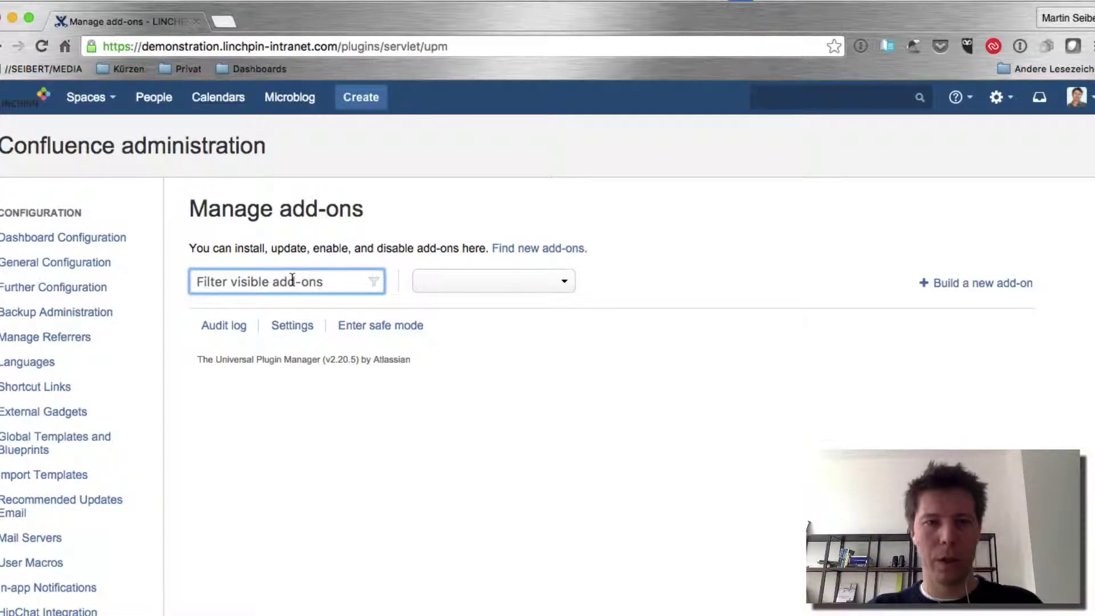
triple_click(214, 281)
type("draw.io")
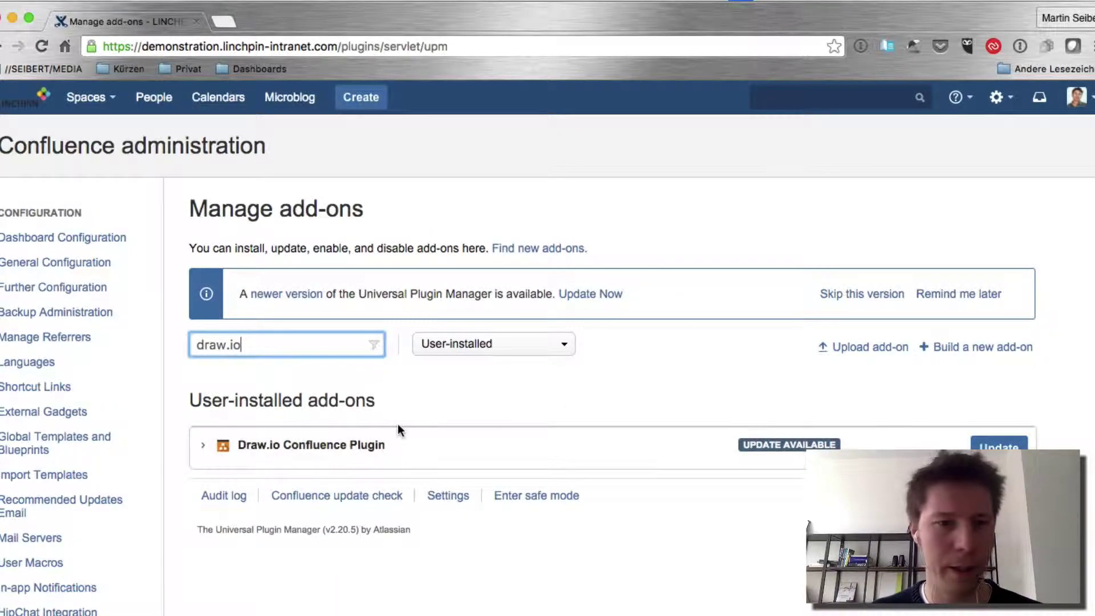
left_click(205, 445)
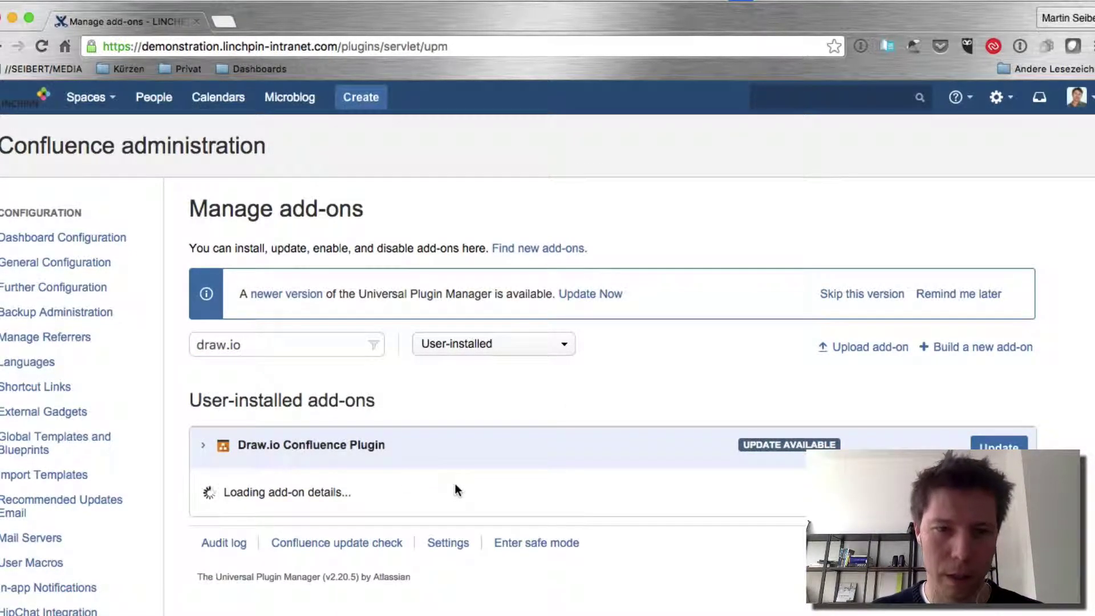
scroll(454, 484, "down", 5)
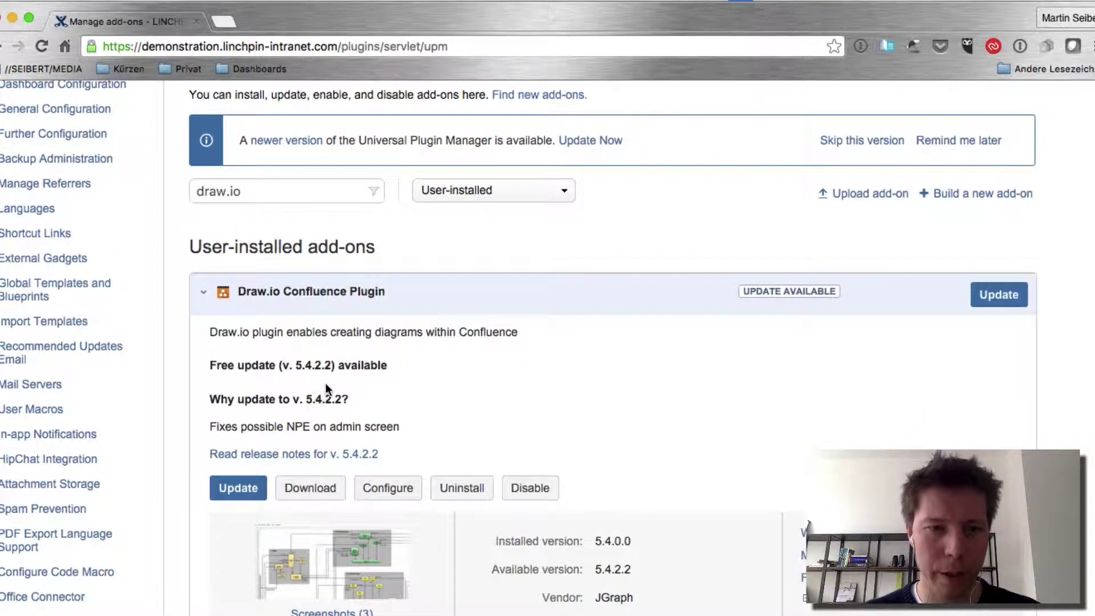
scroll(465, 381, "down", 5)
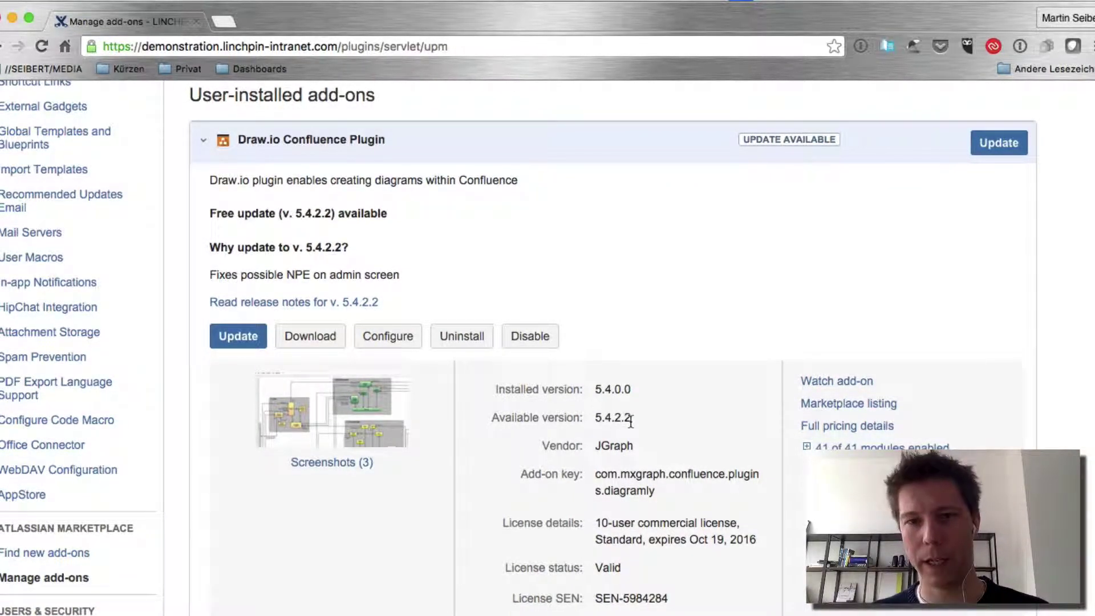
Update the Draw.io Confluence Plugin to 5.4.2.2 and dismiss the success message.
left_click(239, 334)
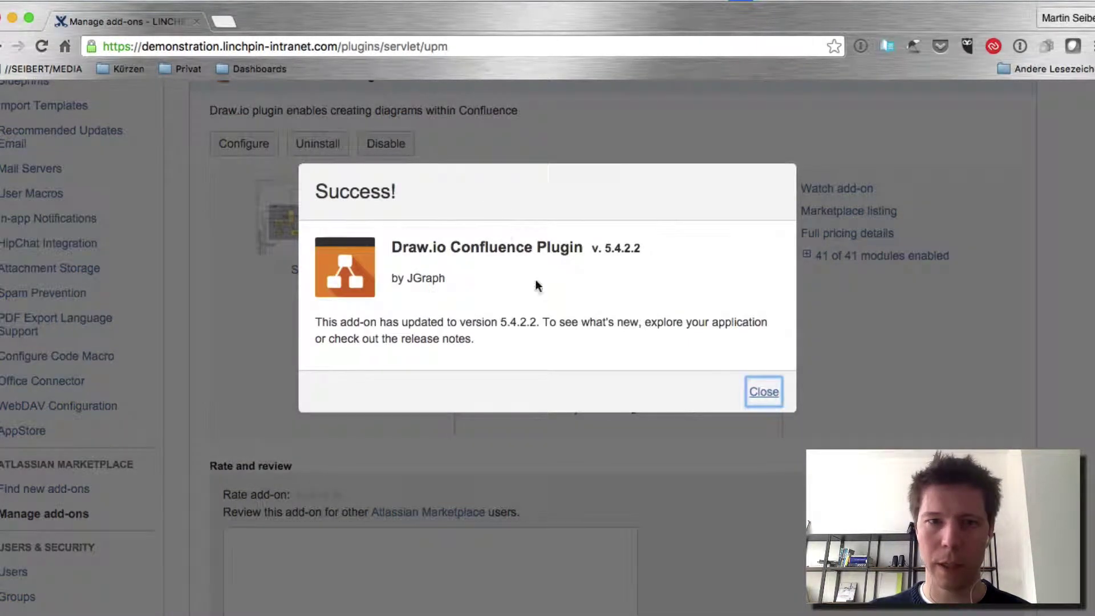
left_click(765, 392)
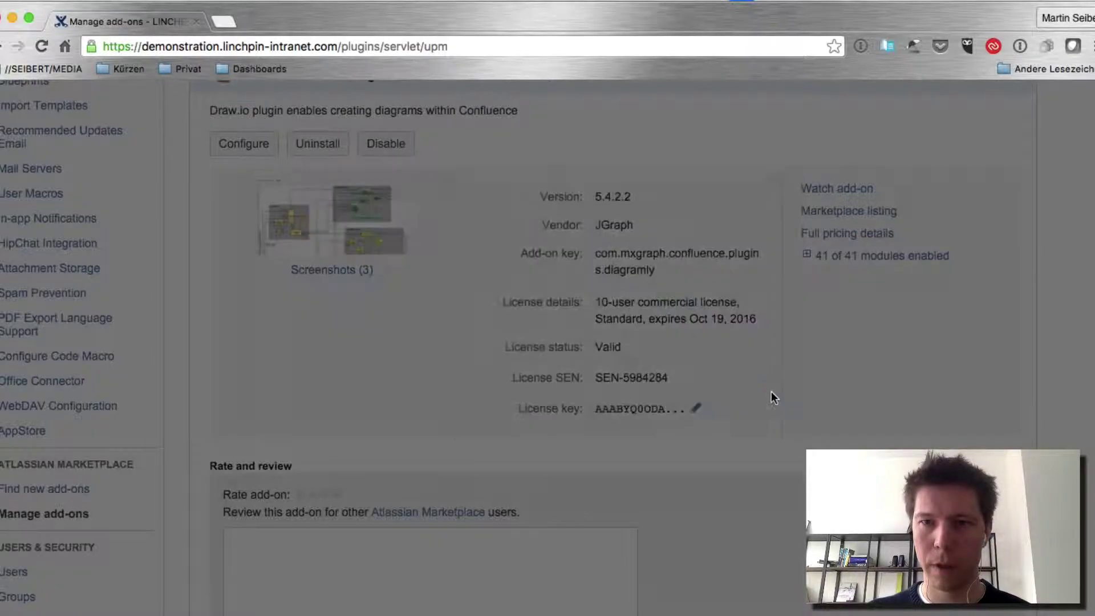
scroll(516, 244, "up", 6)
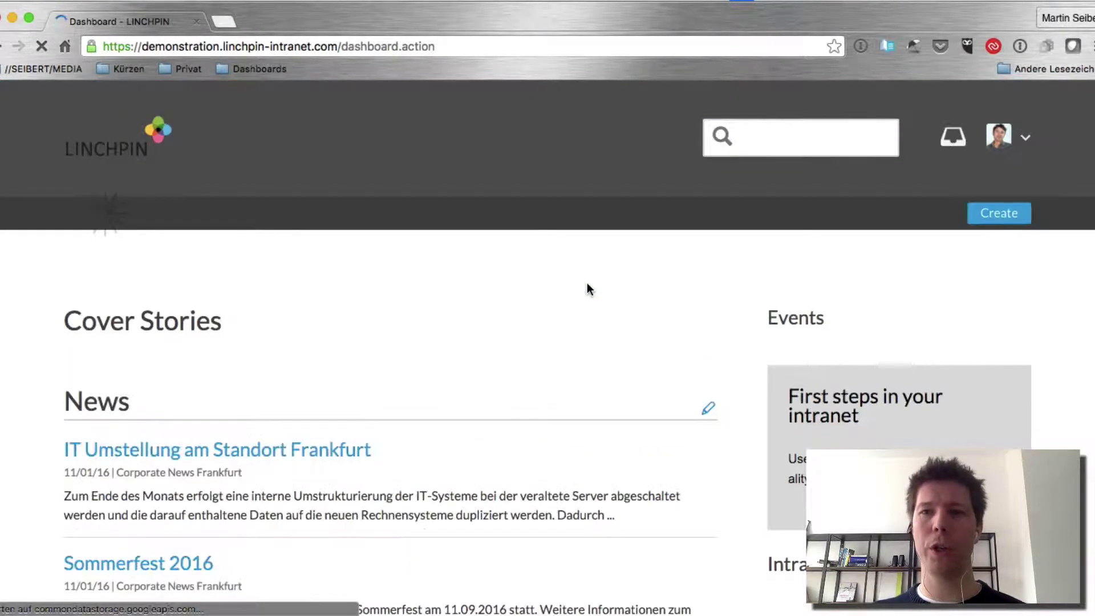
Create a blank Marketing page titled 'My first diagram' and place the cursor in its body.
left_click(1007, 212)
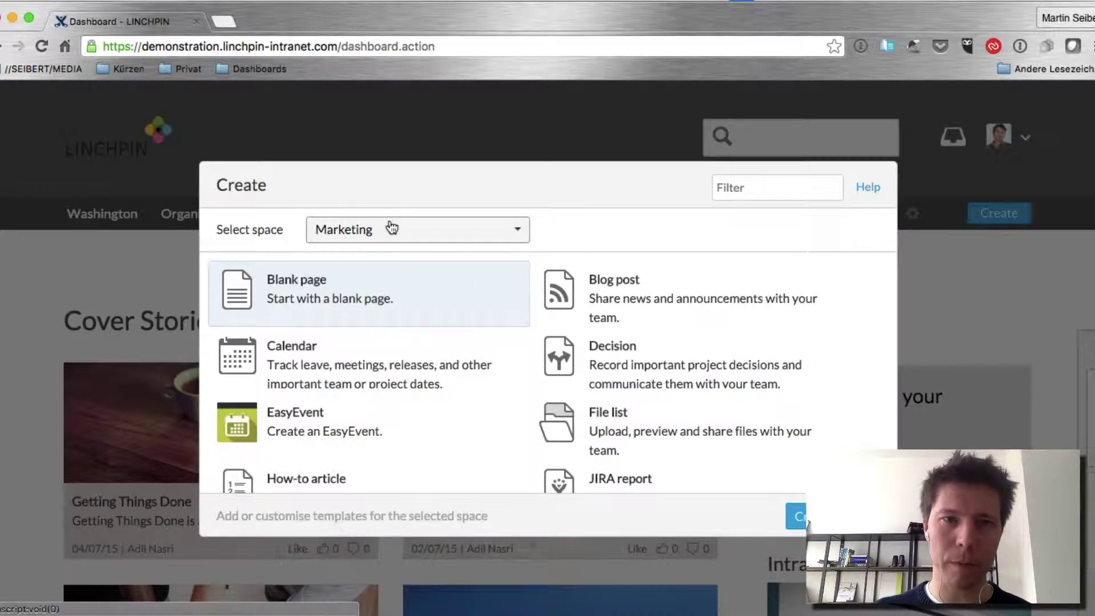
double_click(279, 295)
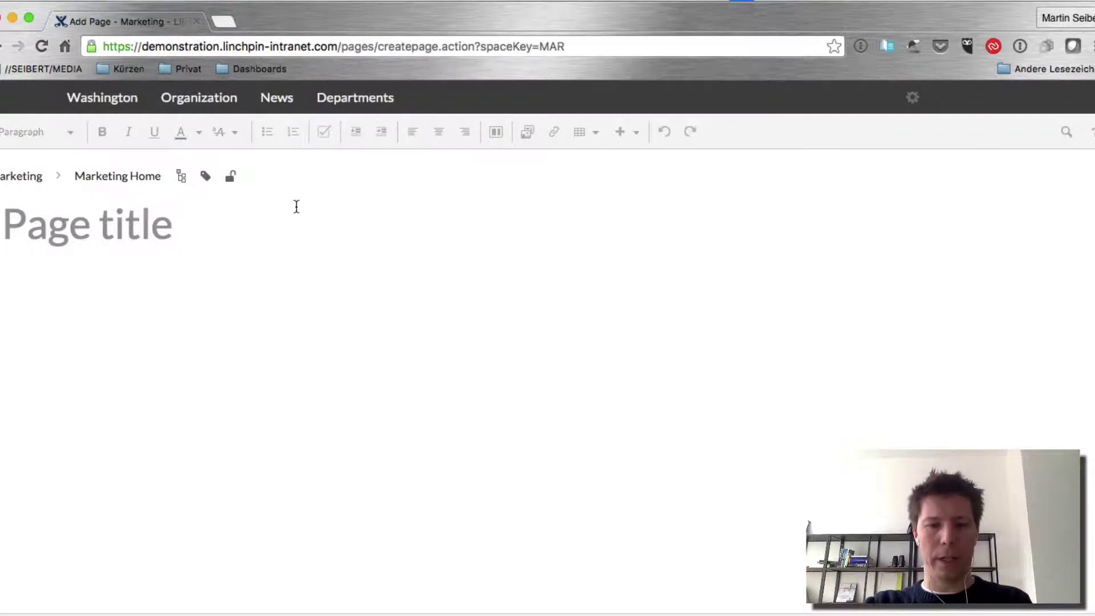
type("My f")
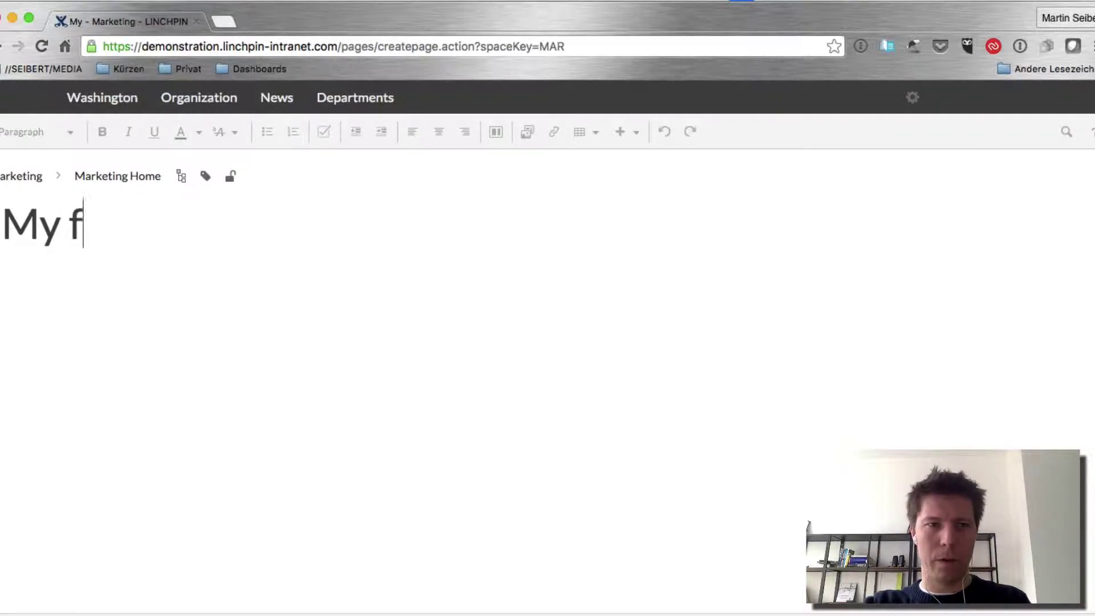
type("irst diagram")
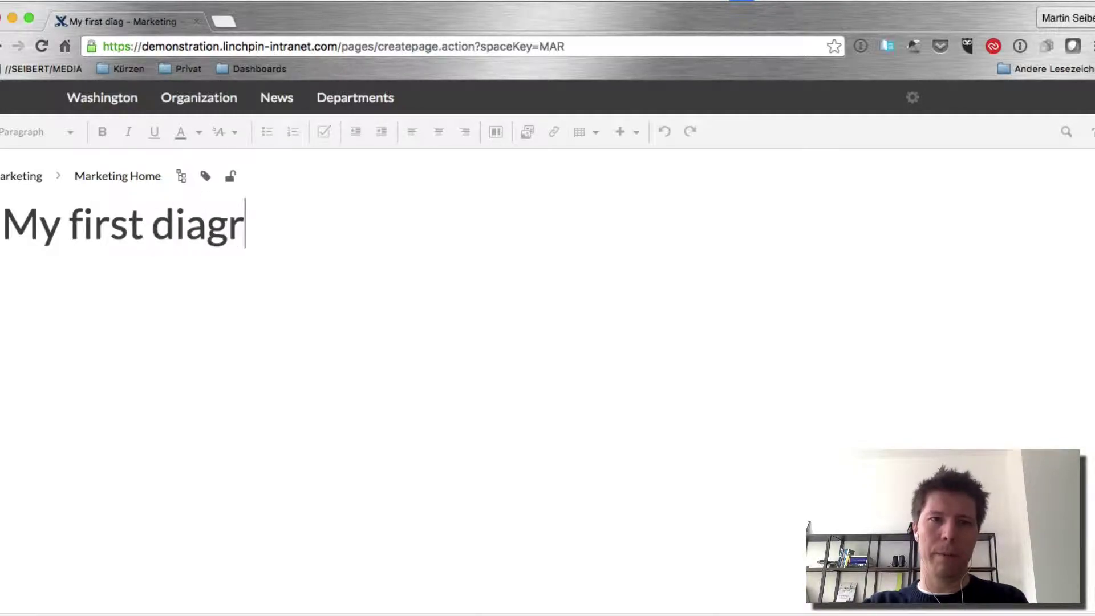
left_click(149, 308)
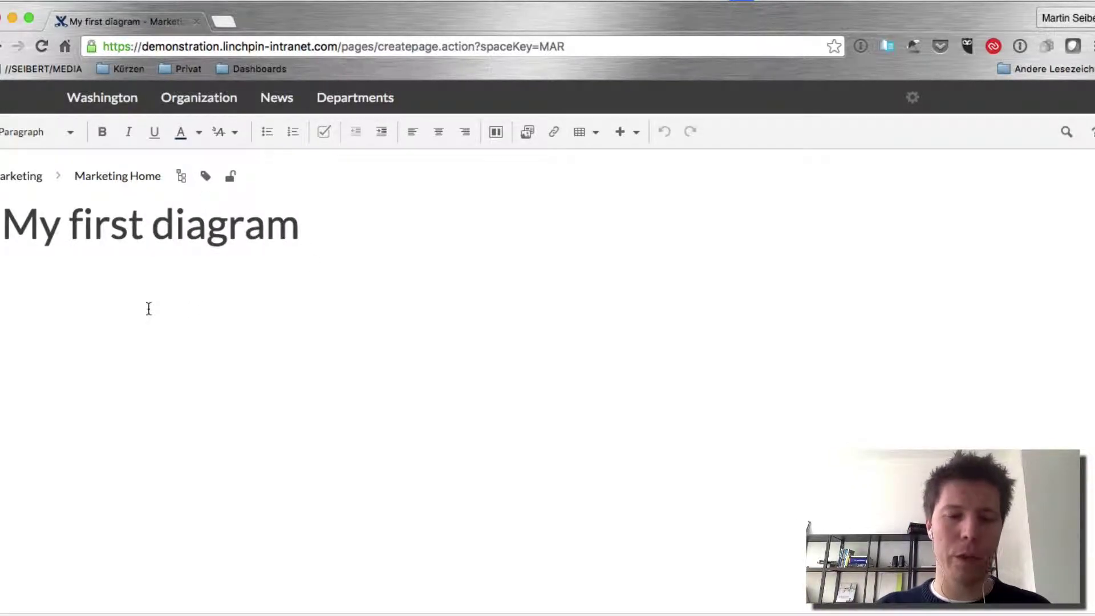
Insert a draw.io diagram and browse the Business and Charts template categories.
left_click(628, 139)
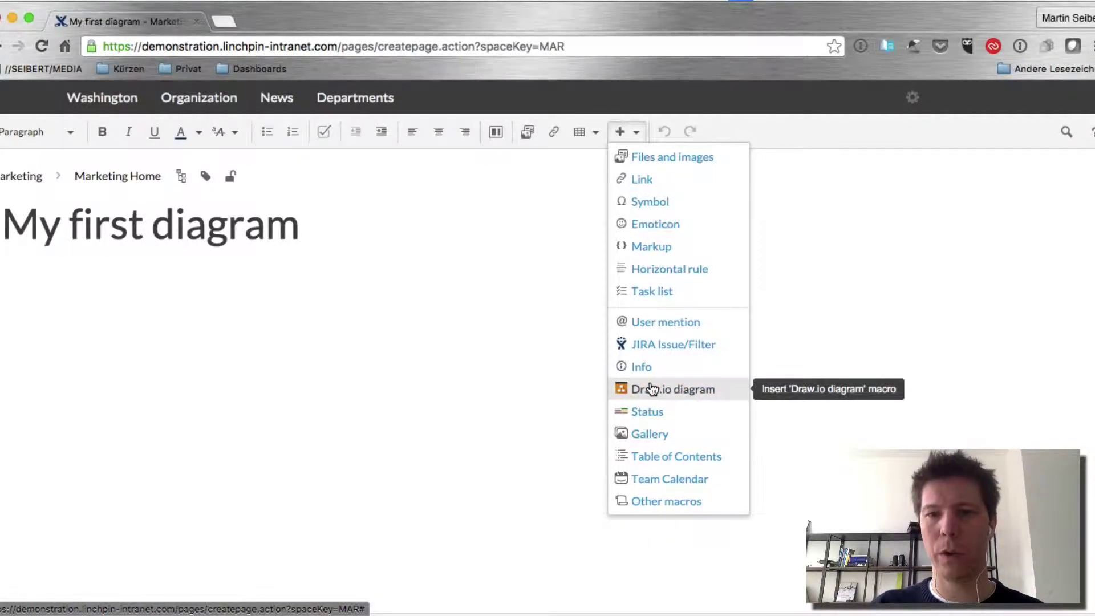
left_click(683, 389)
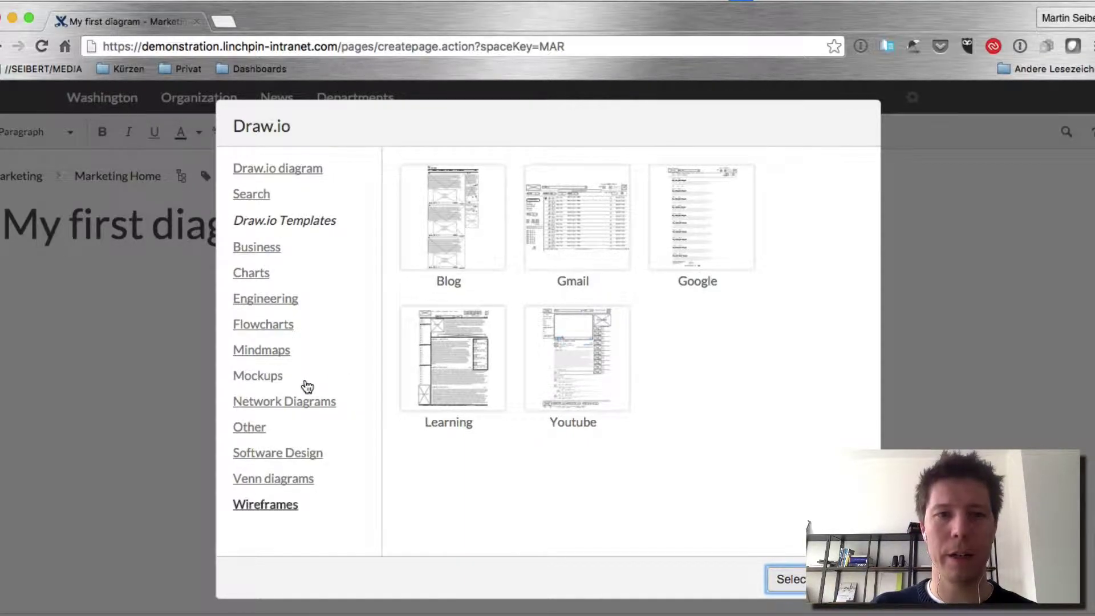
left_click(260, 249)
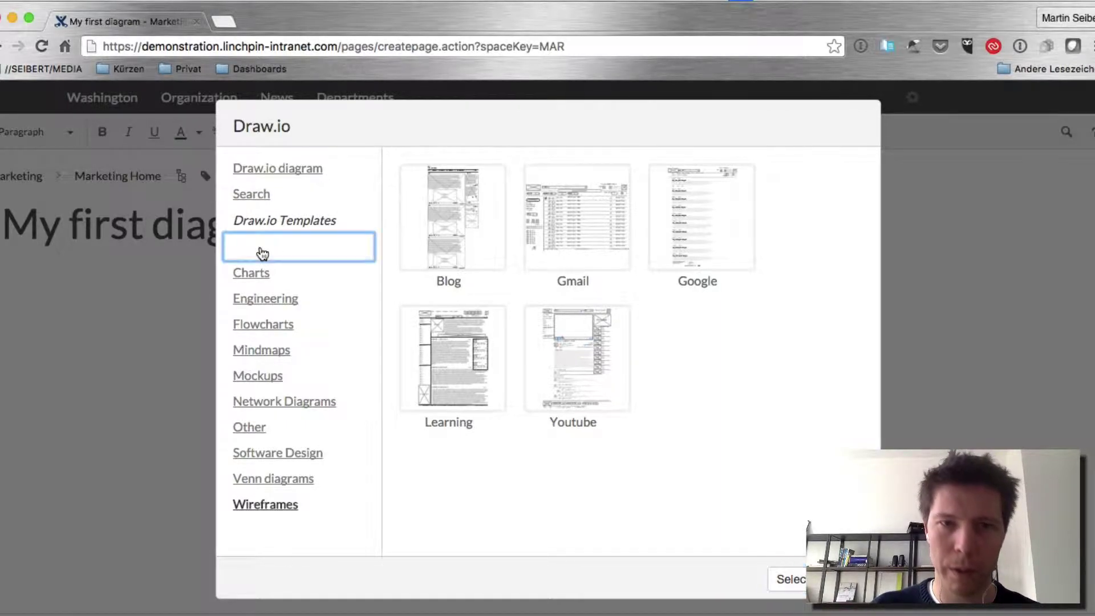
scroll(564, 382, "down", 1)
scroll(563, 378, "up", 1)
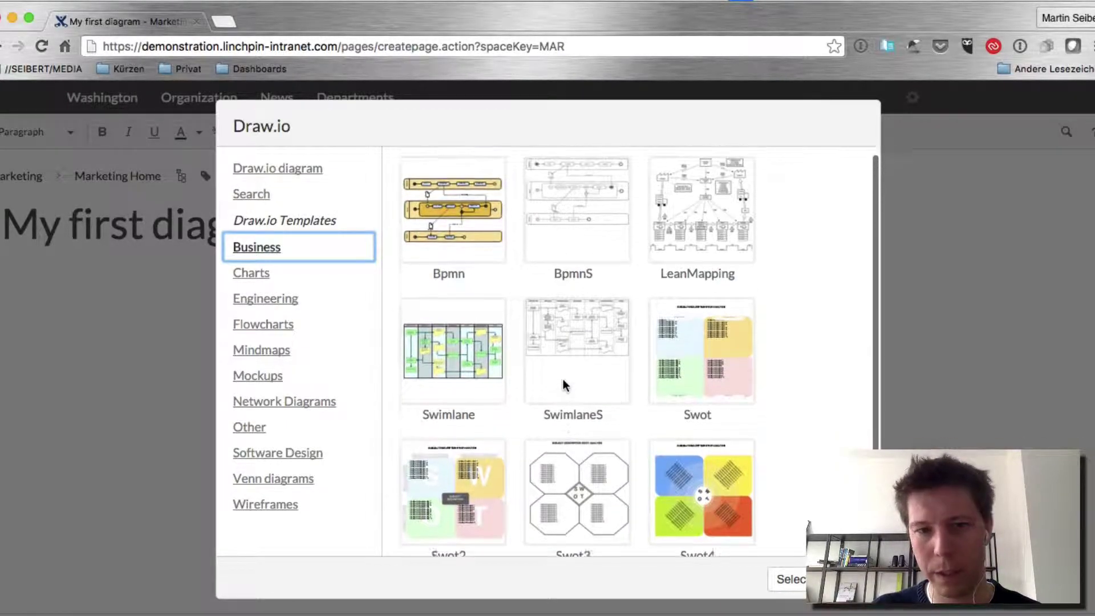
left_click(254, 275)
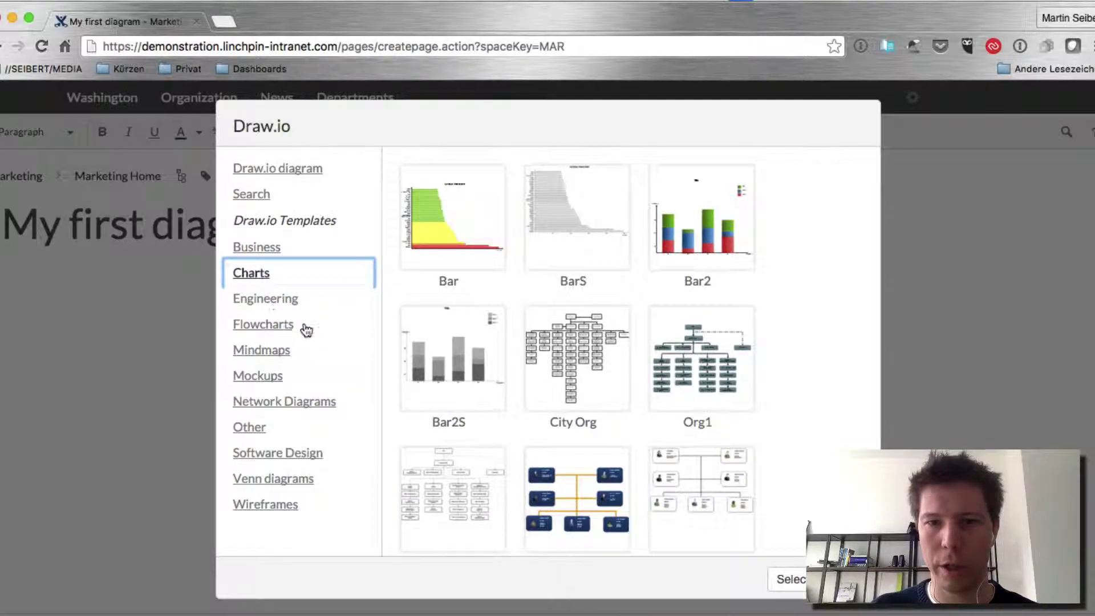
scroll(576, 456, "down", 4)
Browse the Engineering, Flowcharts, Mindmaps, Mockups, Network Diagrams and Other templates.
left_click(285, 300)
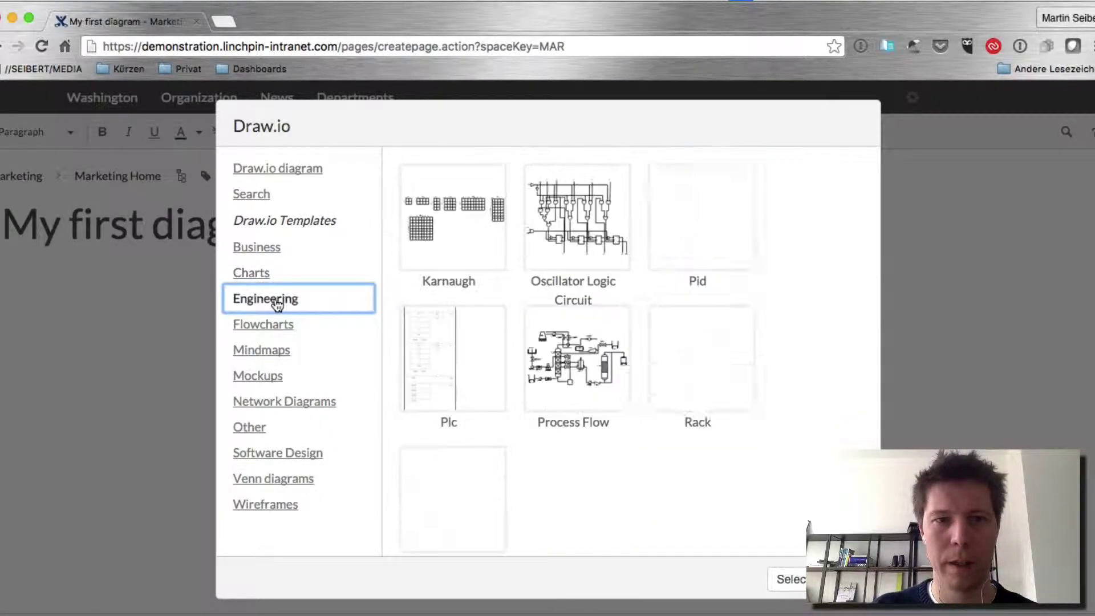
scroll(443, 373, "down", 2)
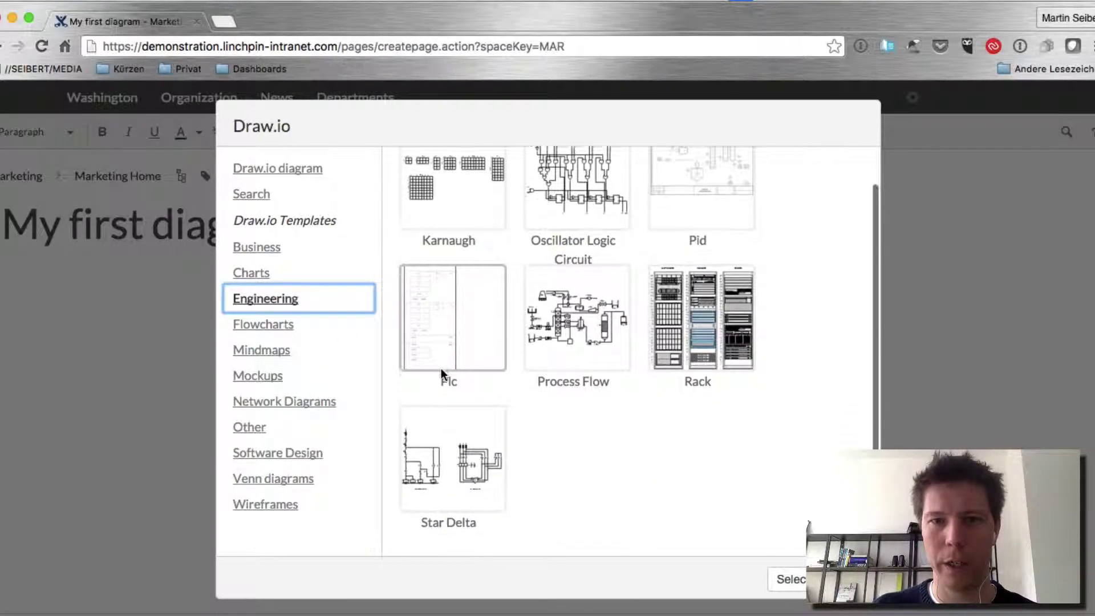
left_click(260, 324)
scroll(417, 381, "down", 1)
scroll(417, 376, "down", 8)
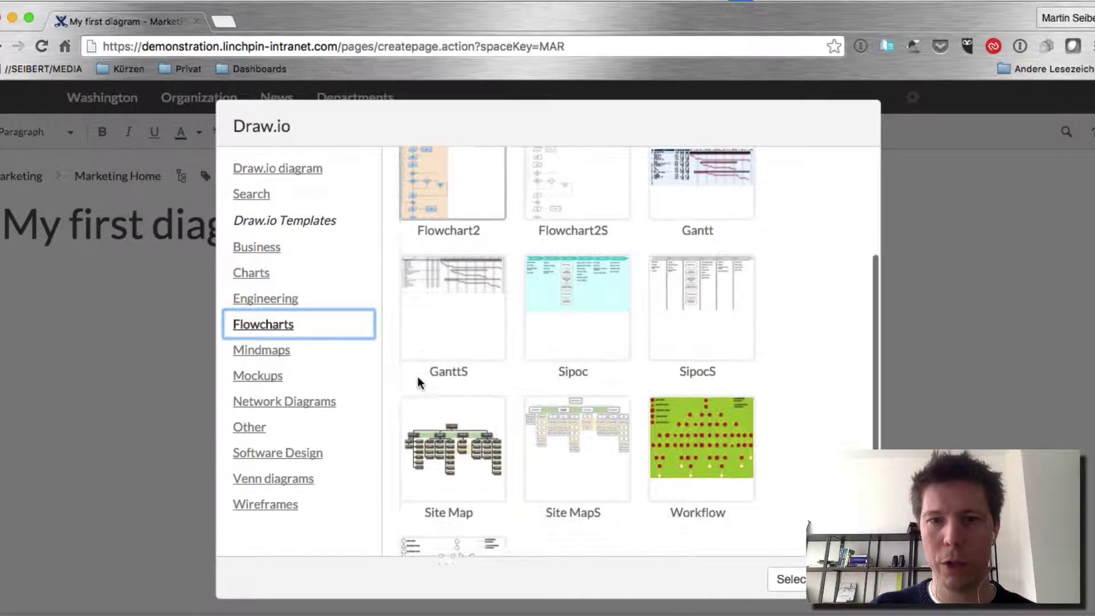
left_click(284, 359)
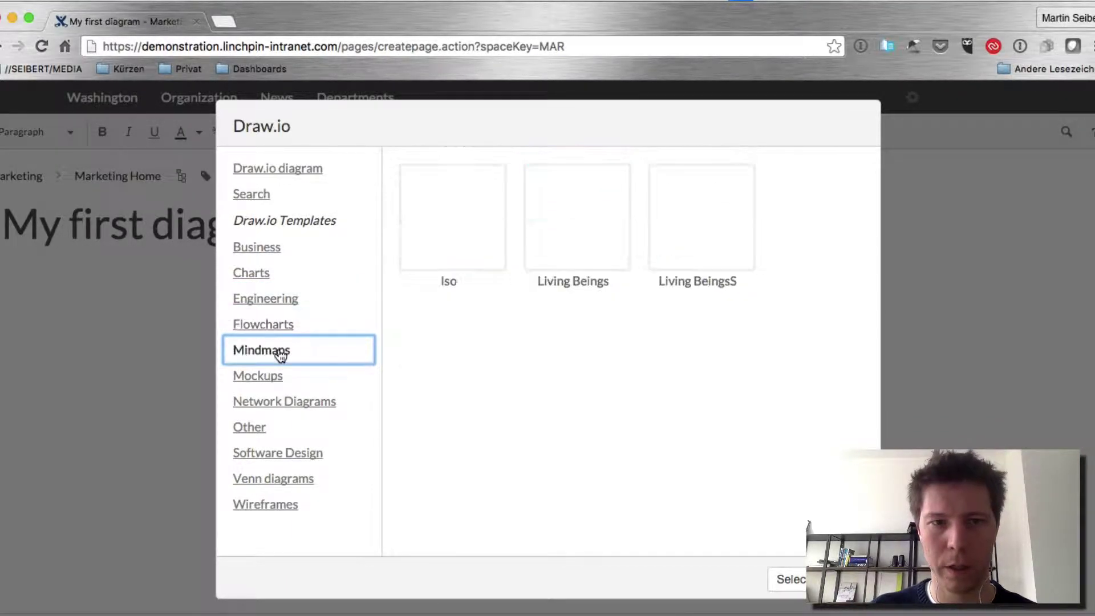
left_click(268, 377)
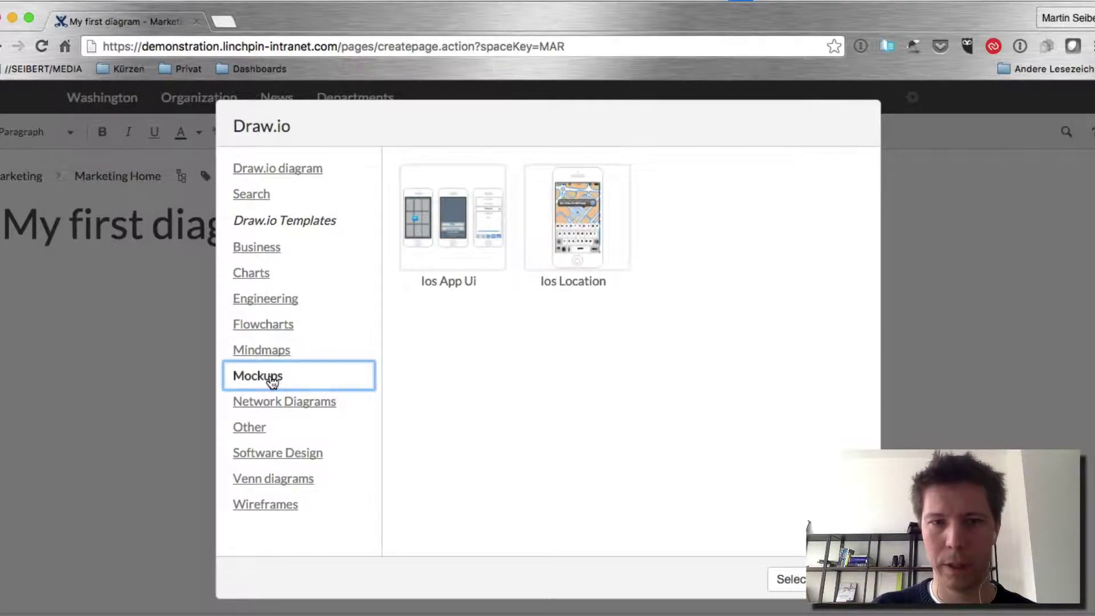
left_click(288, 401)
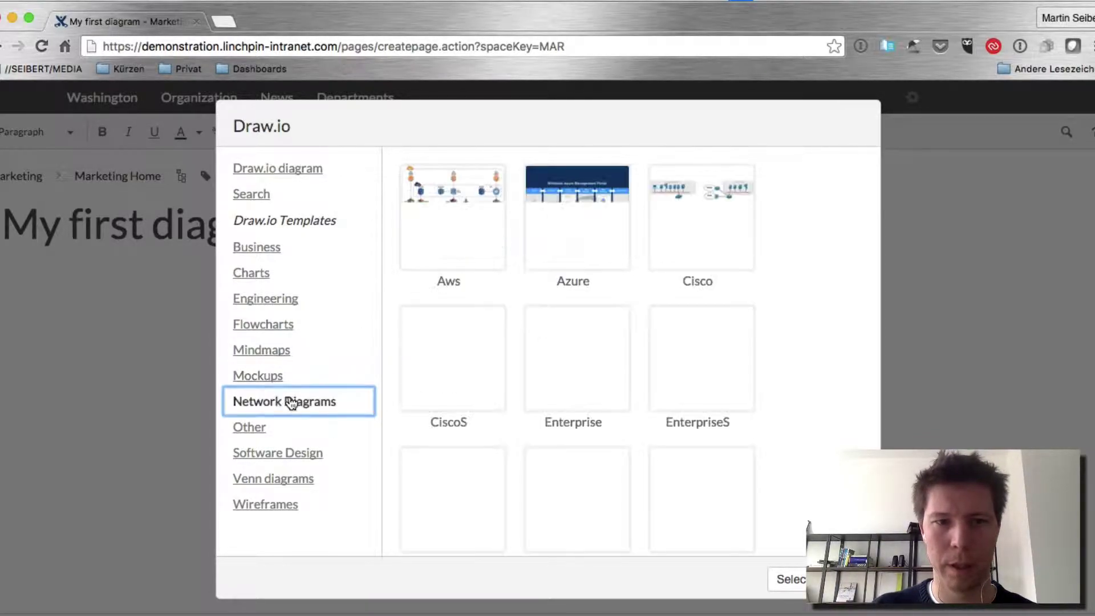
scroll(511, 459, "down", 2)
scroll(511, 460, "down", 3)
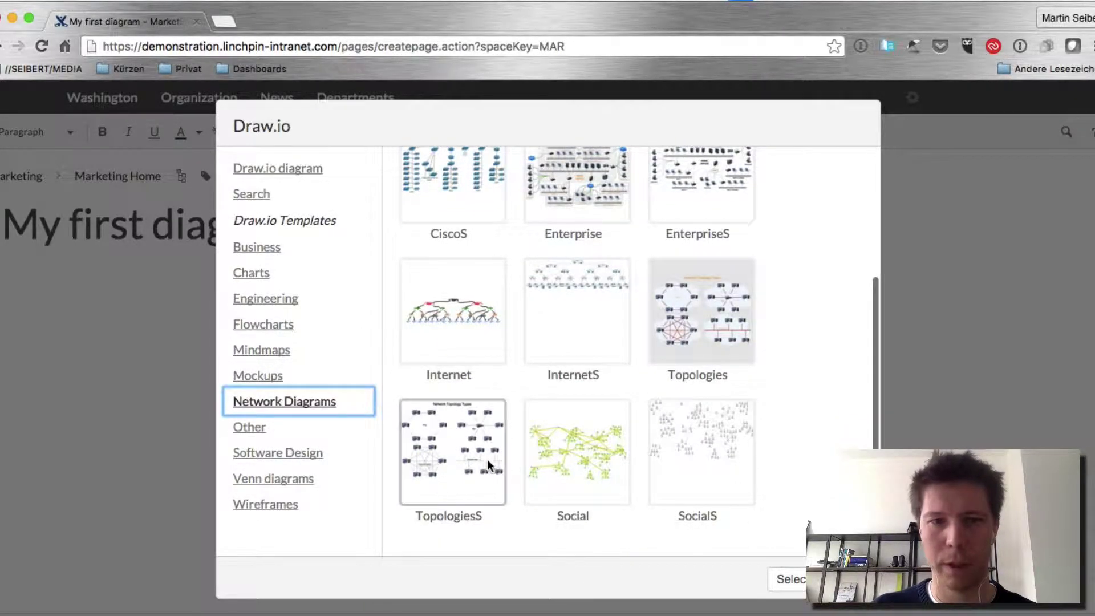
left_click(268, 432)
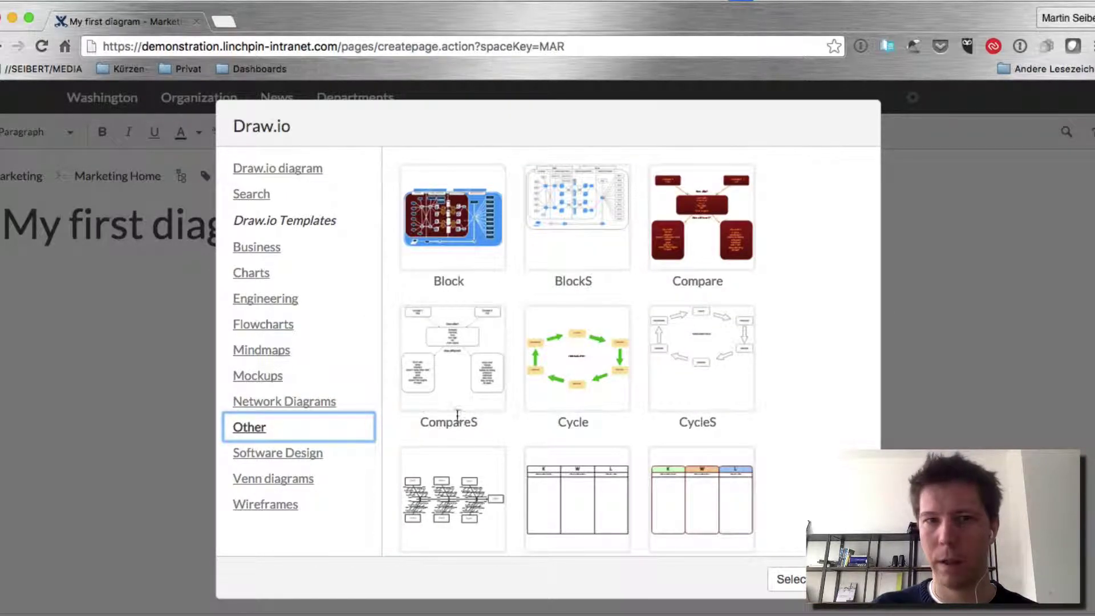
Browse Software Design and Venn templates, then select the Gmail template under Wireframes.
scroll(532, 391, "down", 8)
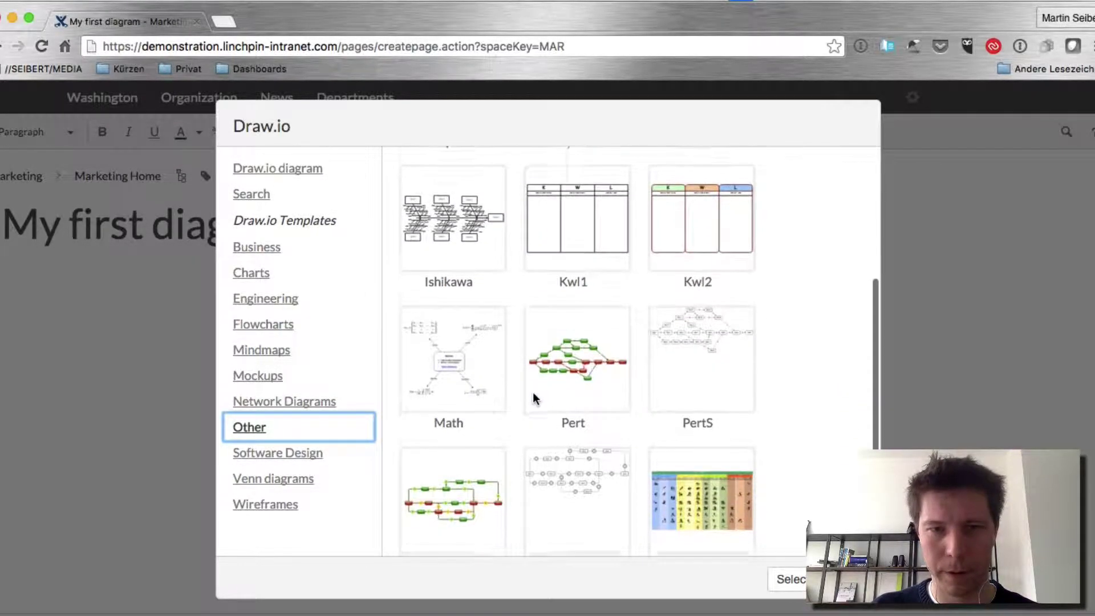
left_click(265, 451)
scroll(494, 473, "down", 7)
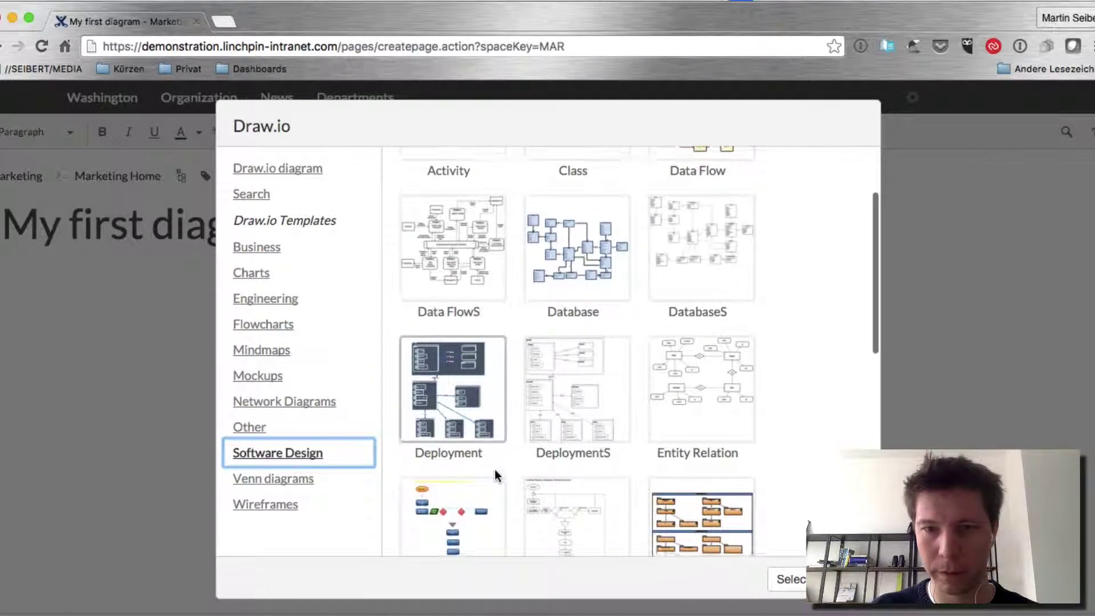
scroll(494, 471, "down", 4)
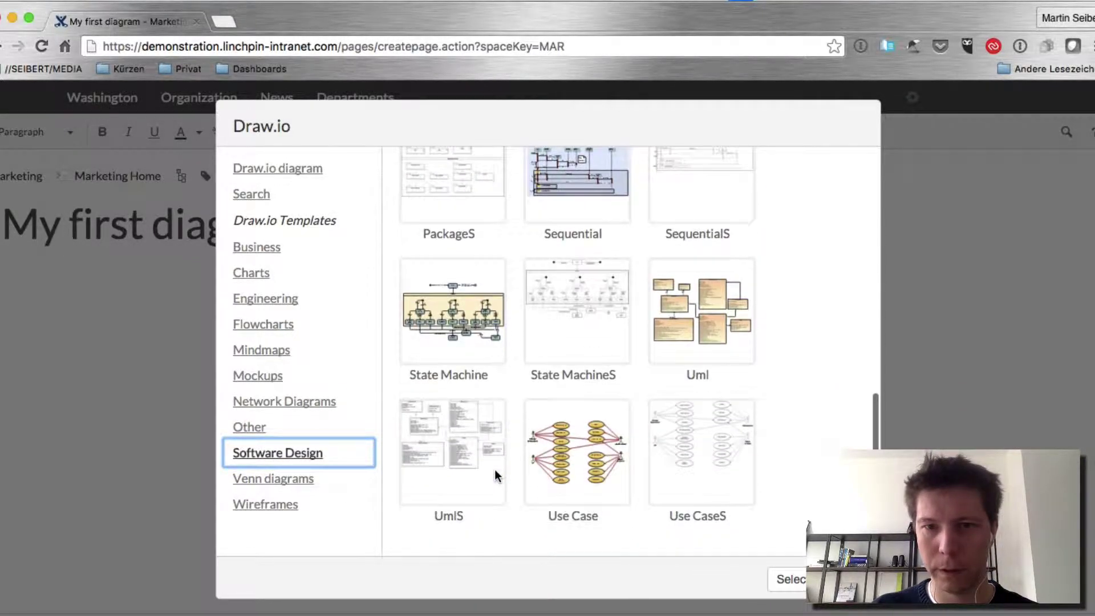
left_click(274, 480)
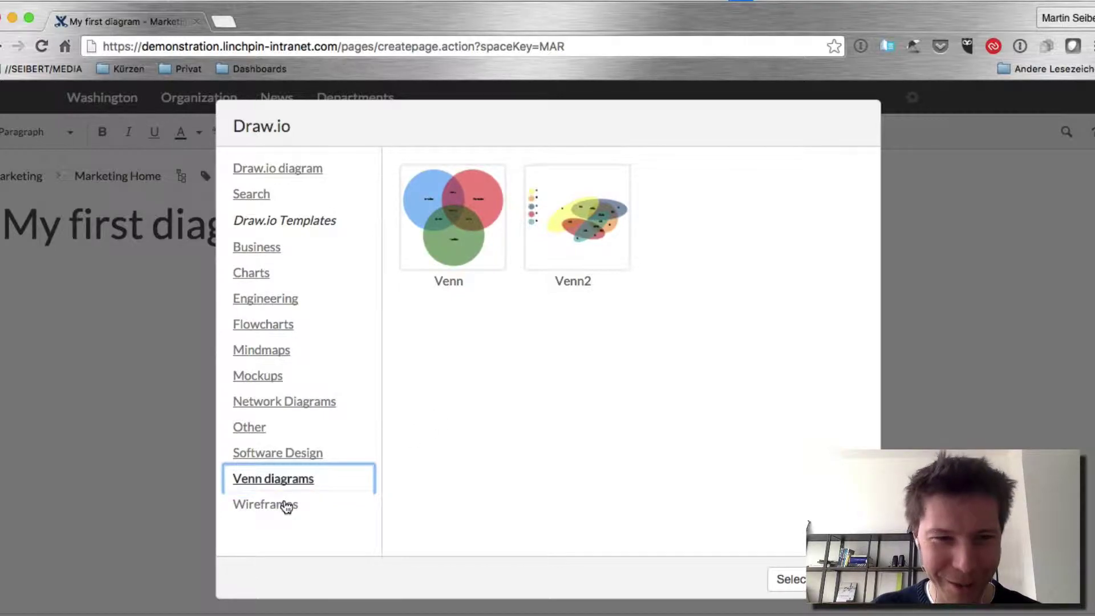
left_click(281, 505)
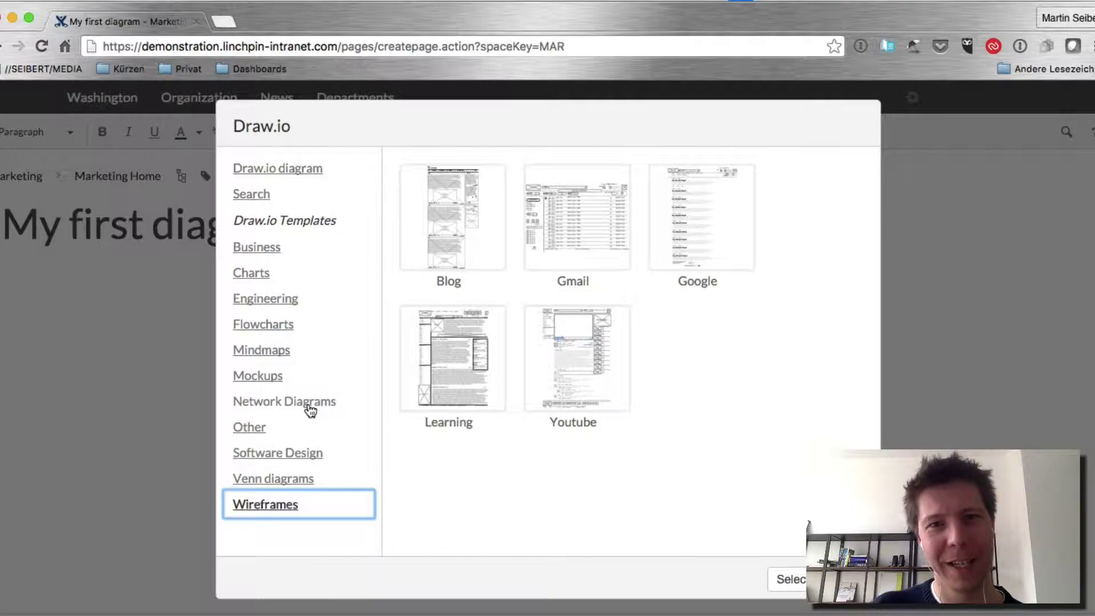
left_click(573, 227)
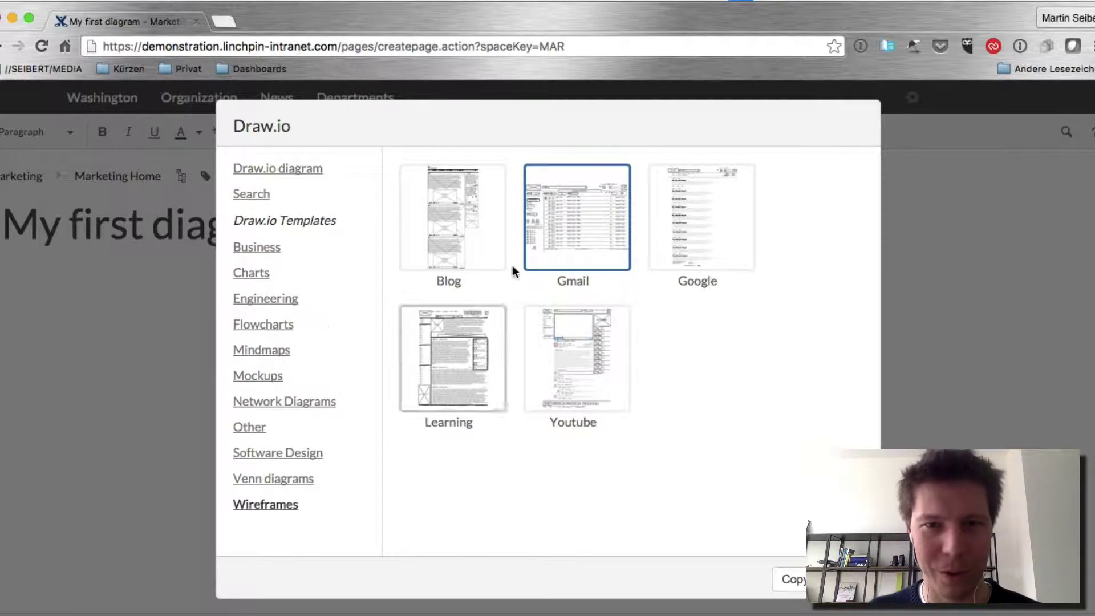
Create the diagram from the Gmail template, deleting an accidentally added Logo copy.
double_click(559, 219)
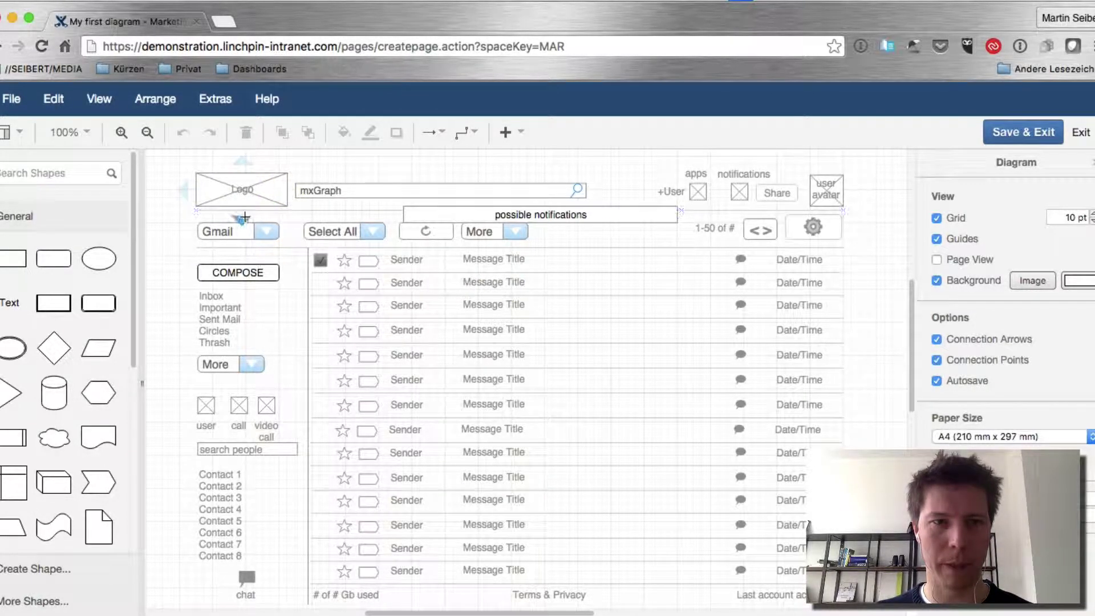
left_click(243, 220)
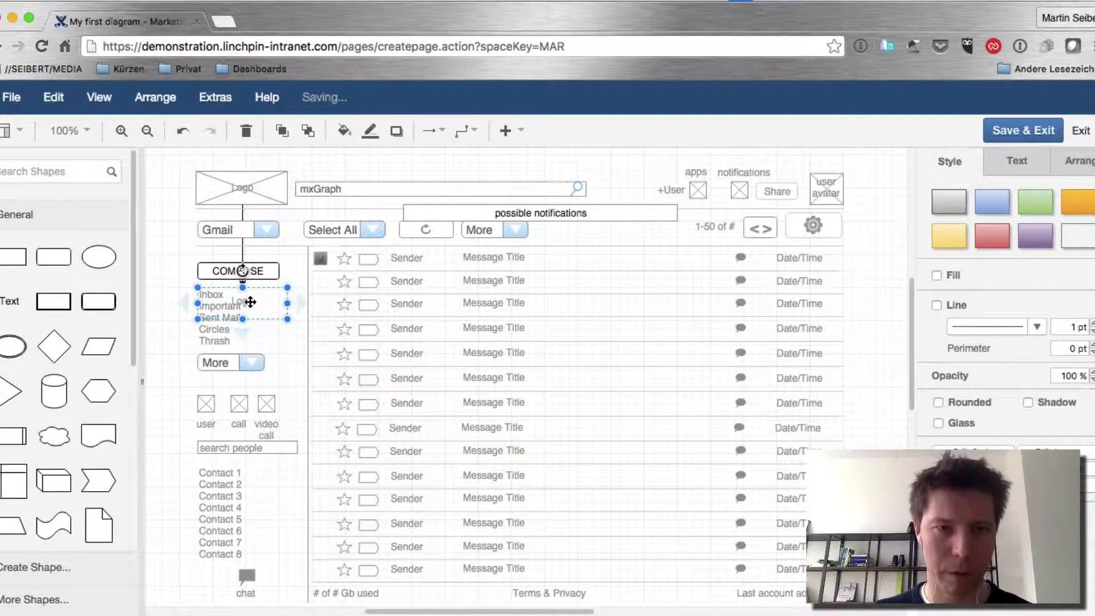
key("Delete")
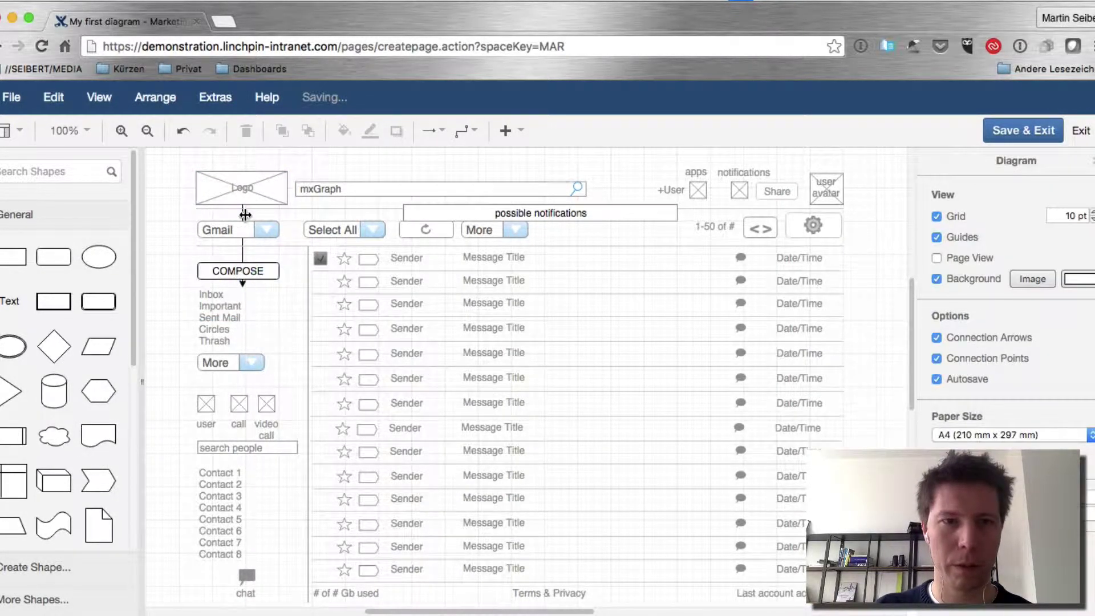
Try resizing and widening the Logo placeholder, then undo the changes.
left_click(247, 188)
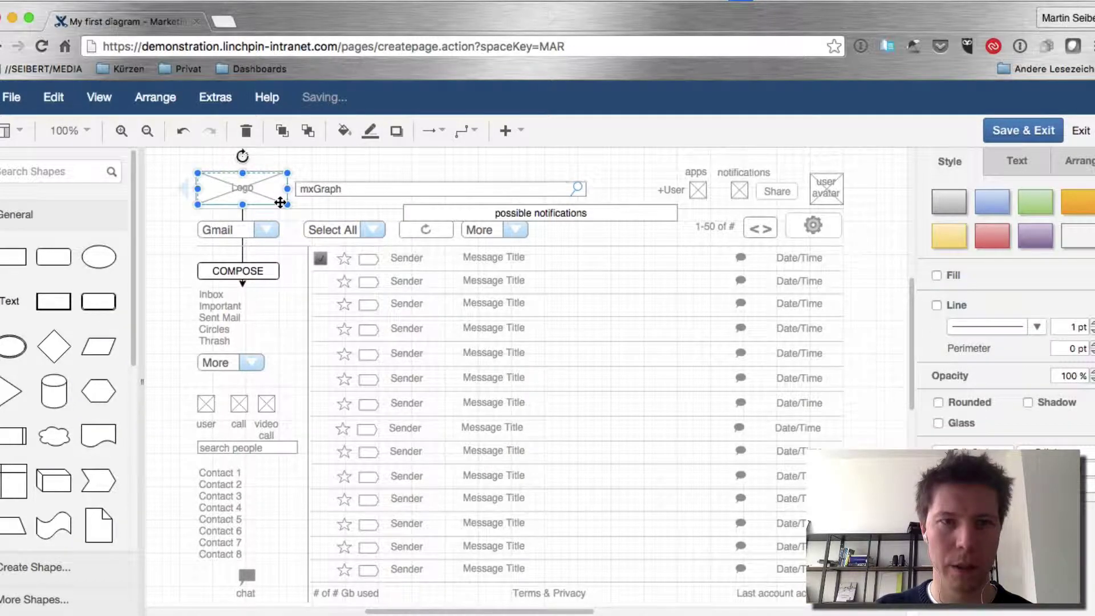
left_click_drag(288, 204, 419, 296)
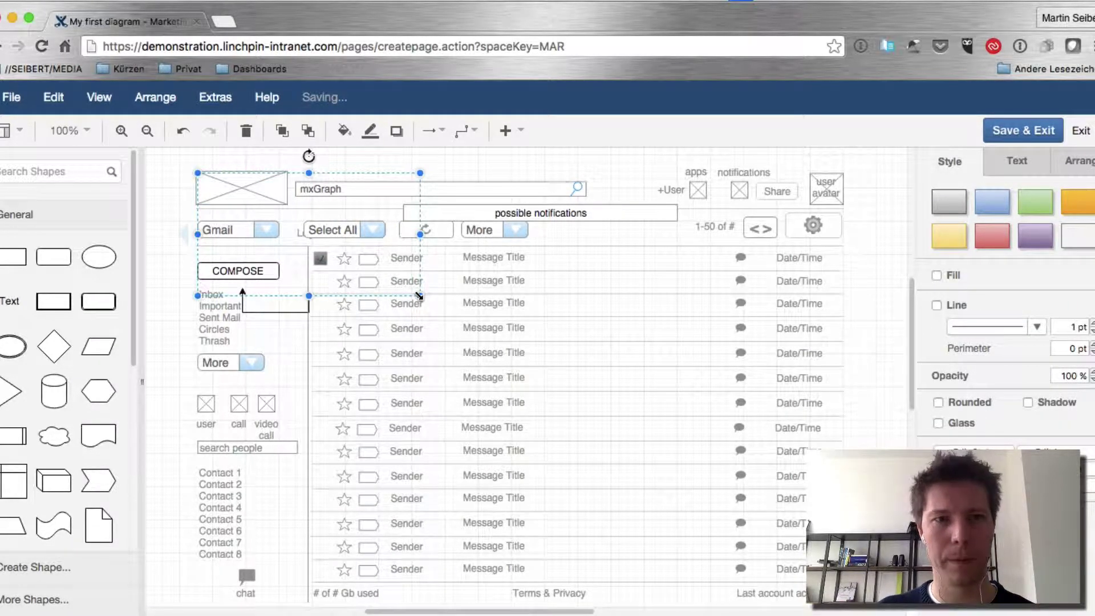
key("Escape")
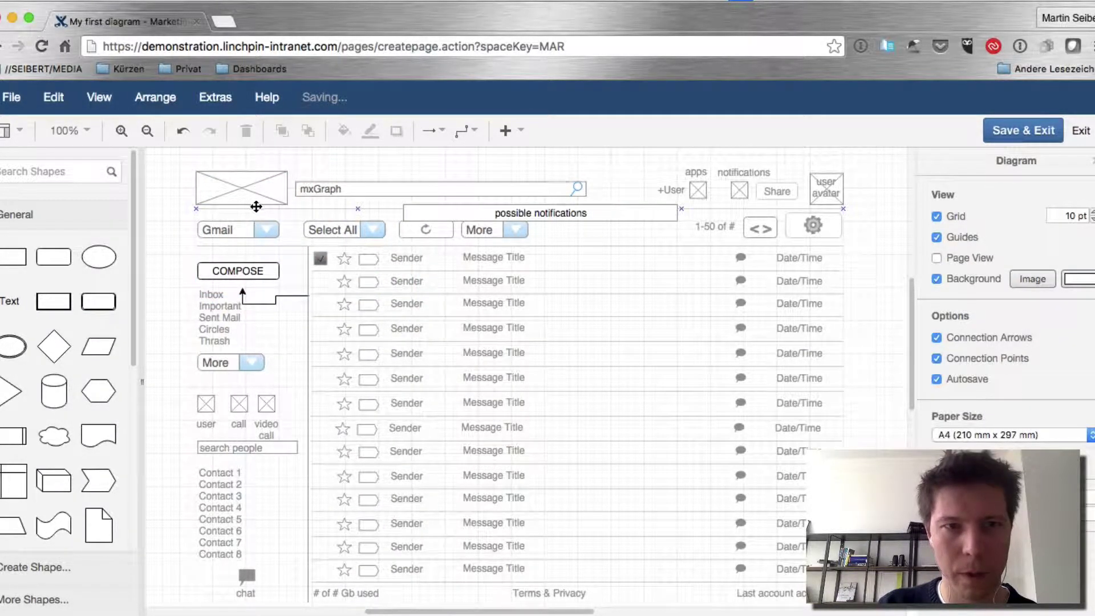
left_click(248, 189)
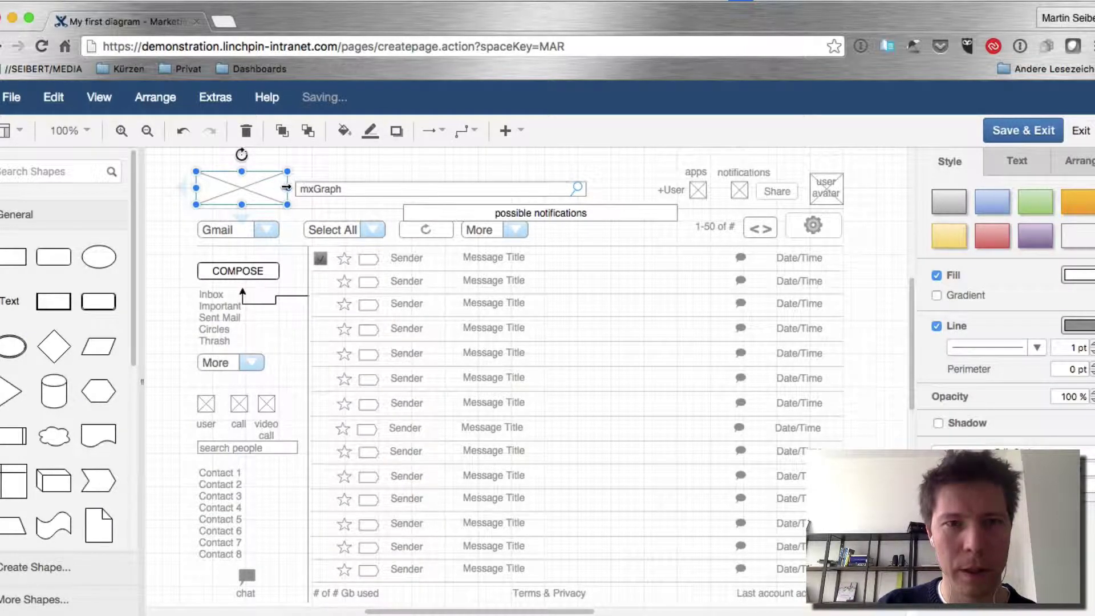
left_click_drag(285, 187, 572, 186)
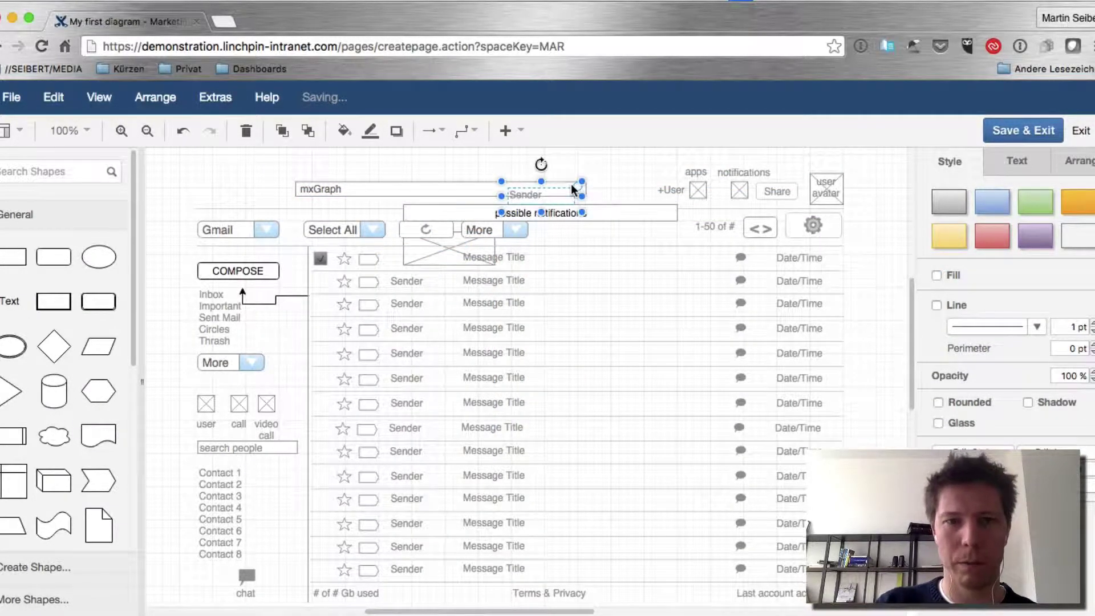
key("super+z")
key("super+z")
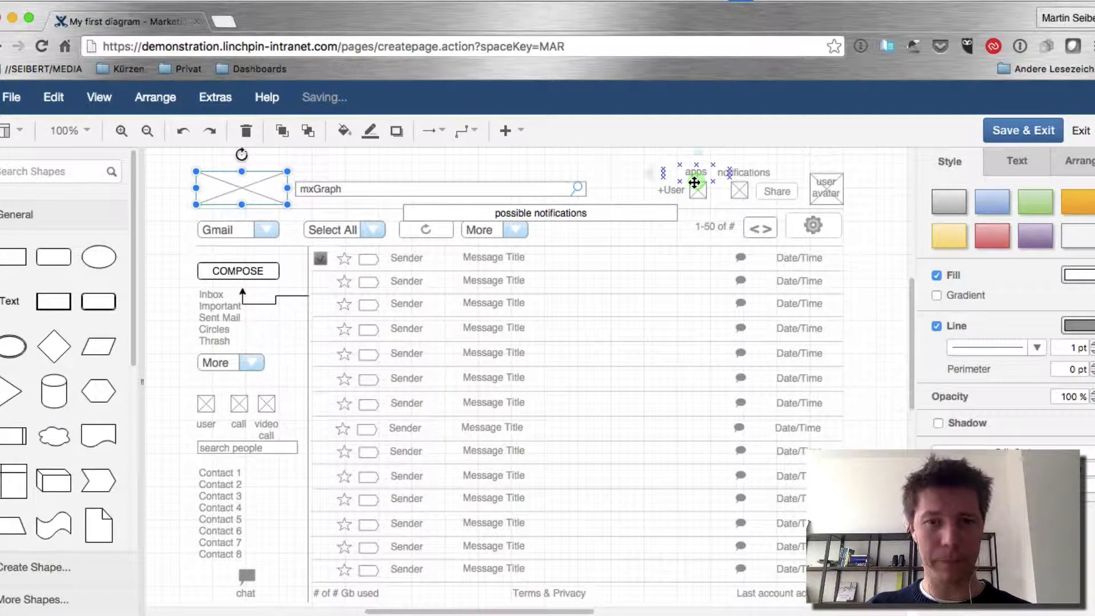
Save the diagram as 'gmail-addon-concept' and exit the editor.
left_click(1022, 129)
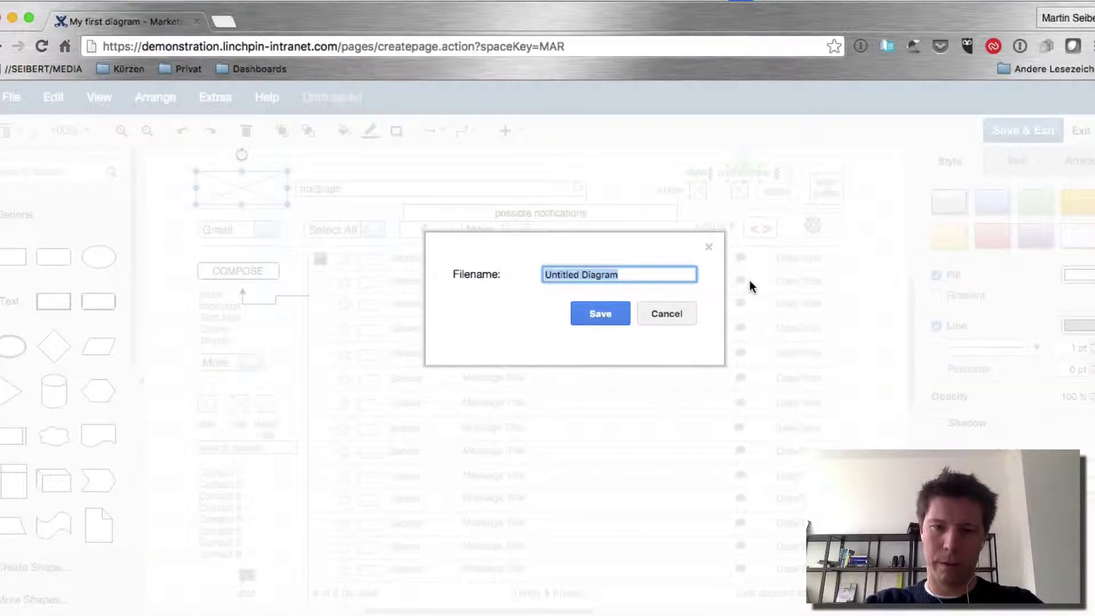
type("gmail-addon")
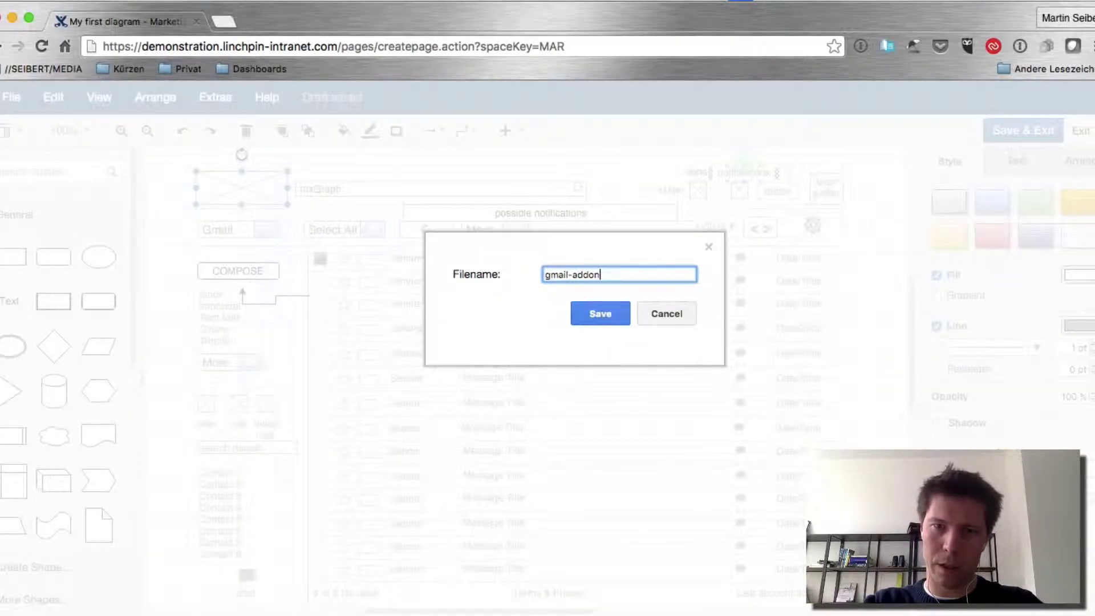
type("-concept")
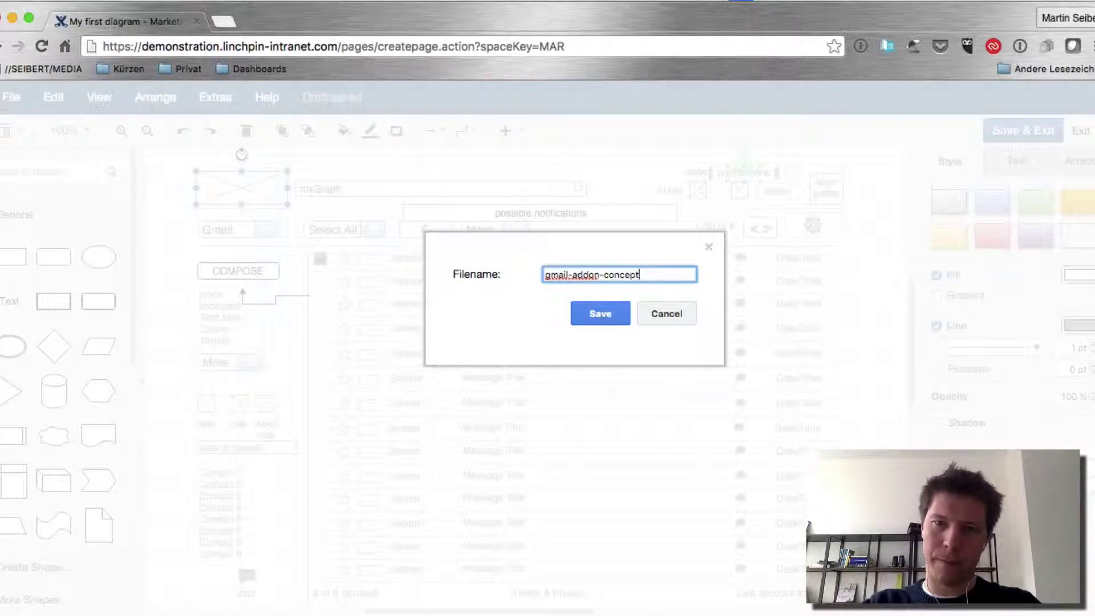
left_click(597, 320)
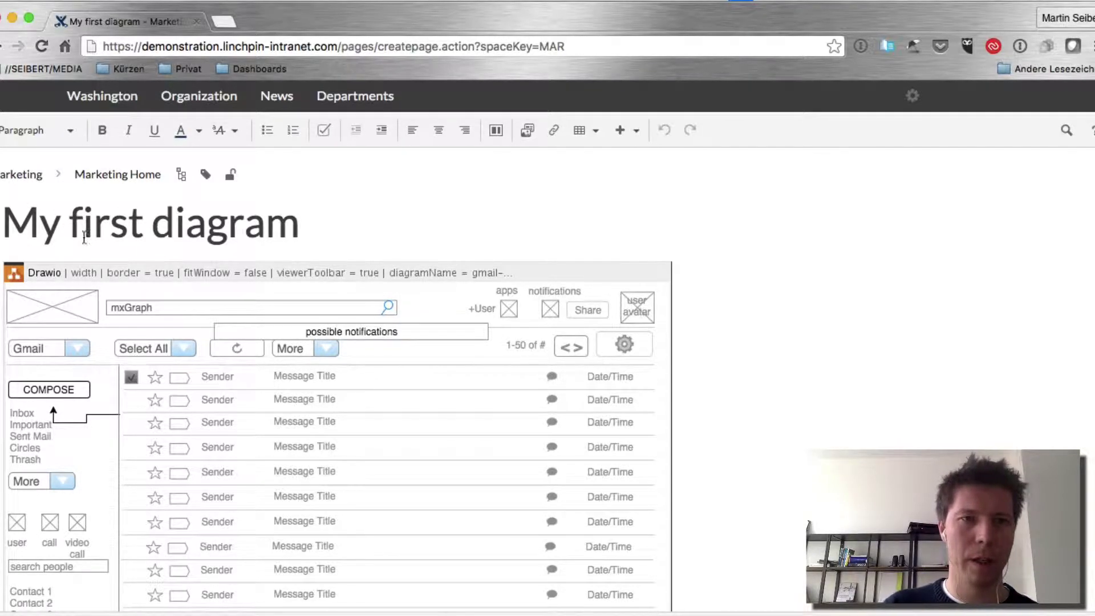
Publish 'My first diagram' to the Marketing space with its embedded Gmail wireframe.
left_click(375, 223)
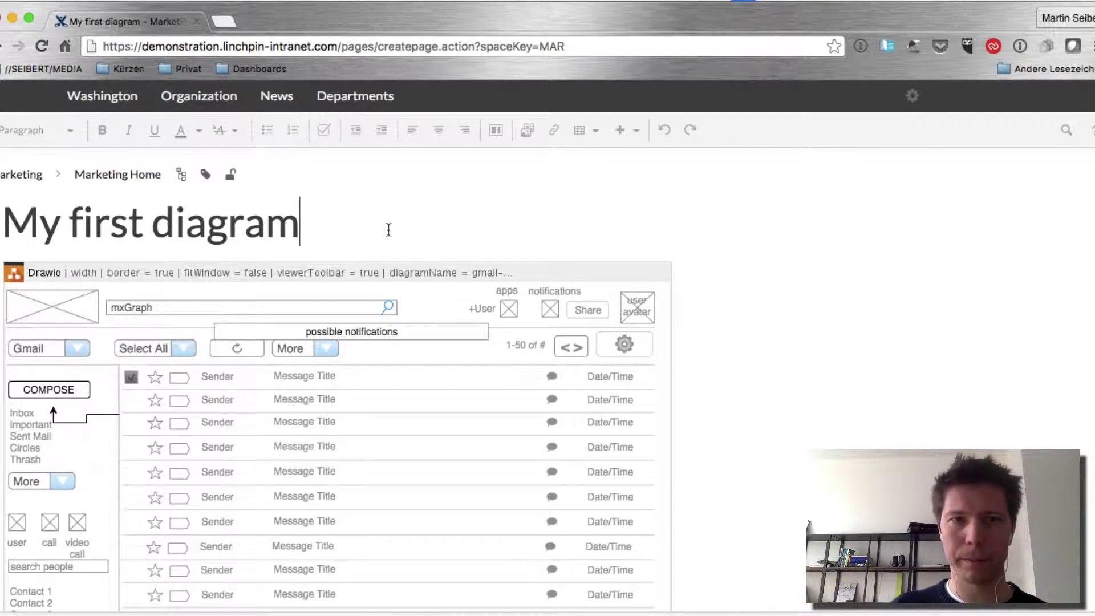
left_click(665, 325)
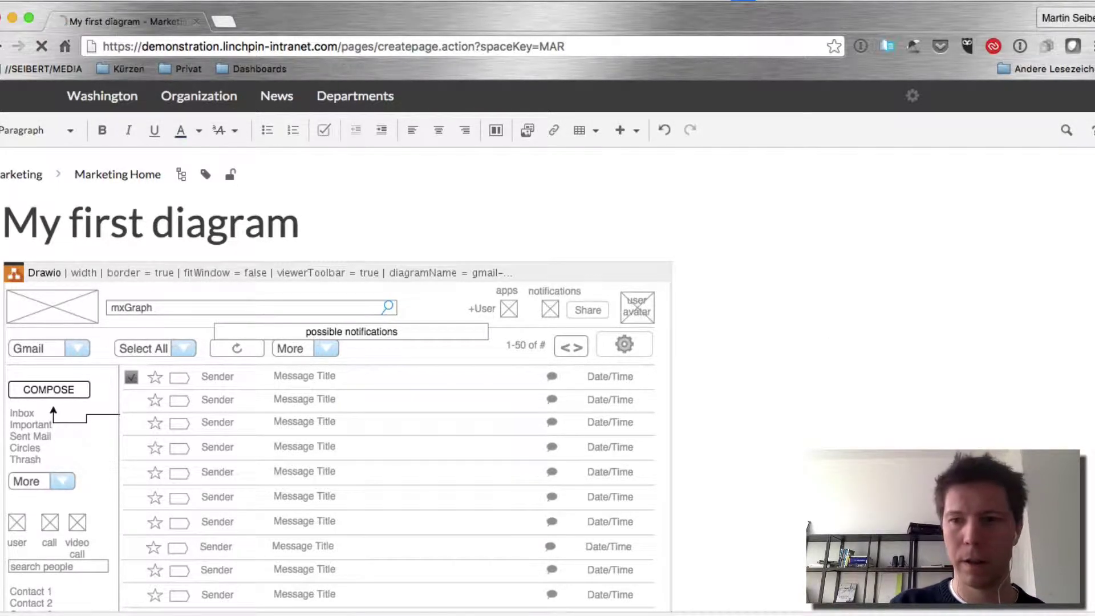
scroll(777, 323, "down", 3)
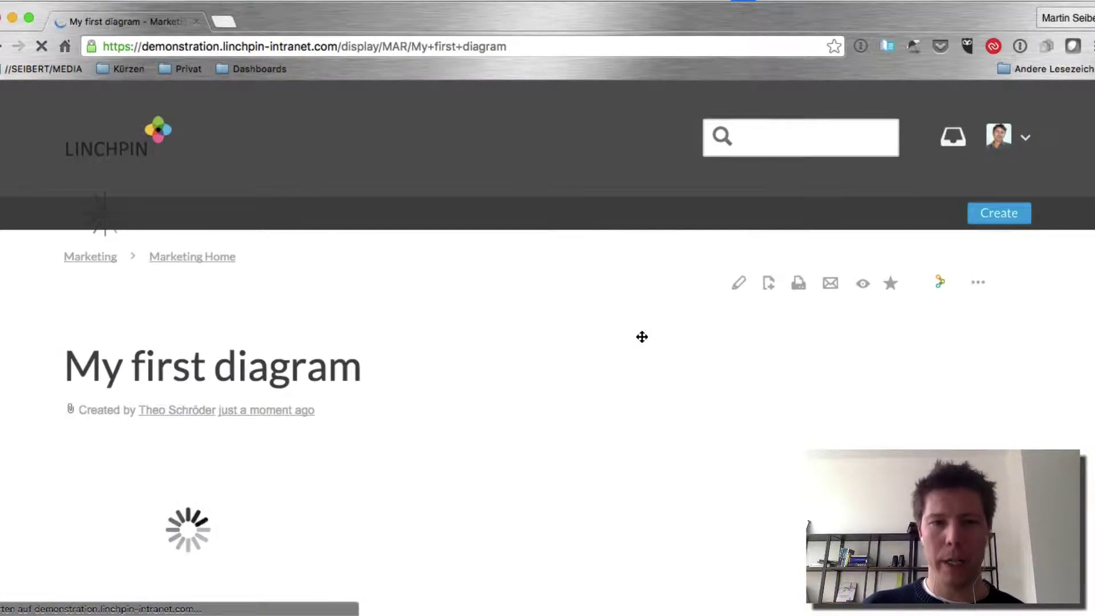
Scroll through the published page to review the Gmail wireframe, then back to the top.
scroll(589, 391, "down", 5)
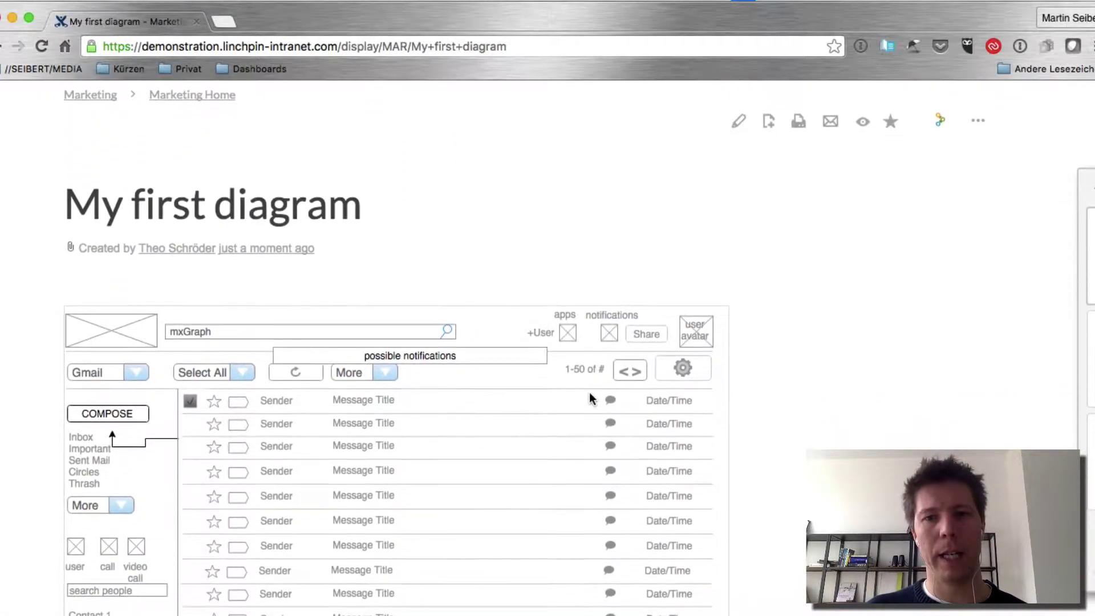
scroll(589, 394, "down", 2)
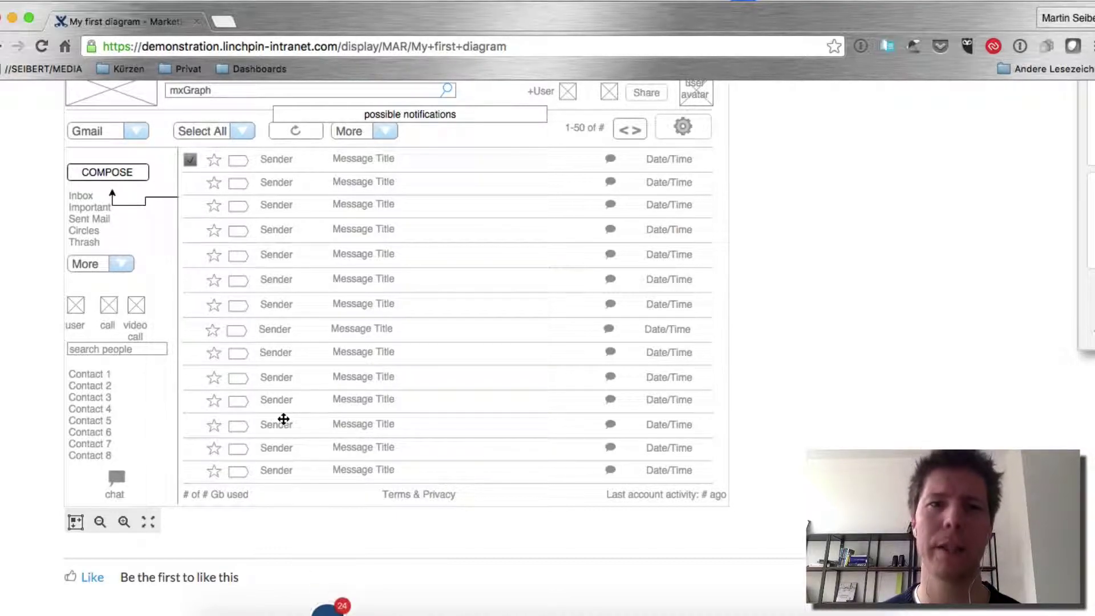
scroll(278, 393, "up", 3)
scroll(276, 383, "up", 2)
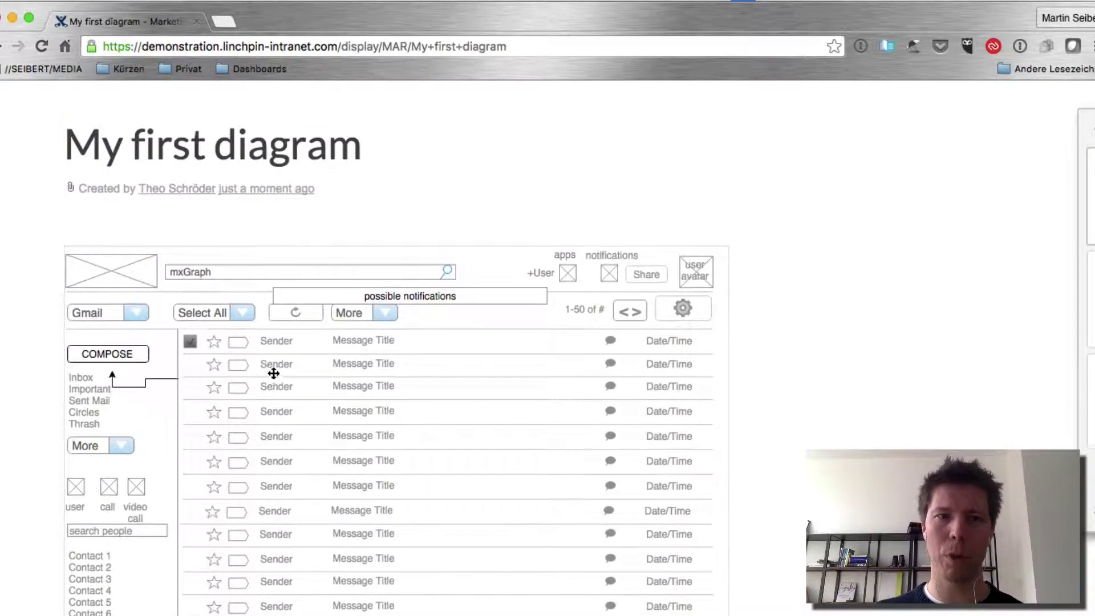
scroll(274, 376, "down", 6)
scroll(274, 376, "down", 1)
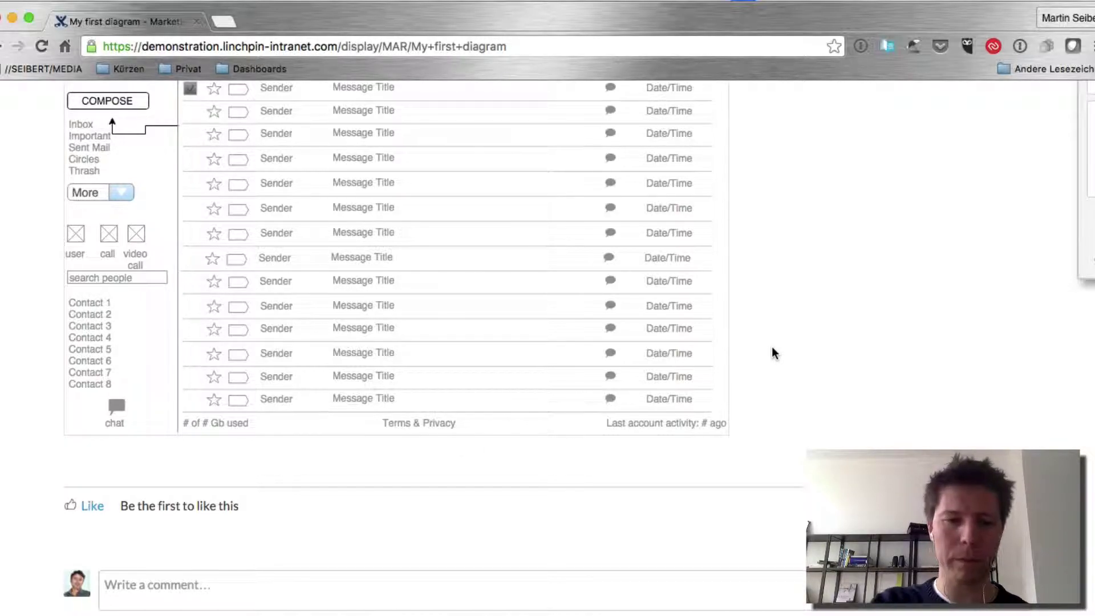
scroll(771, 350, "up", 15)
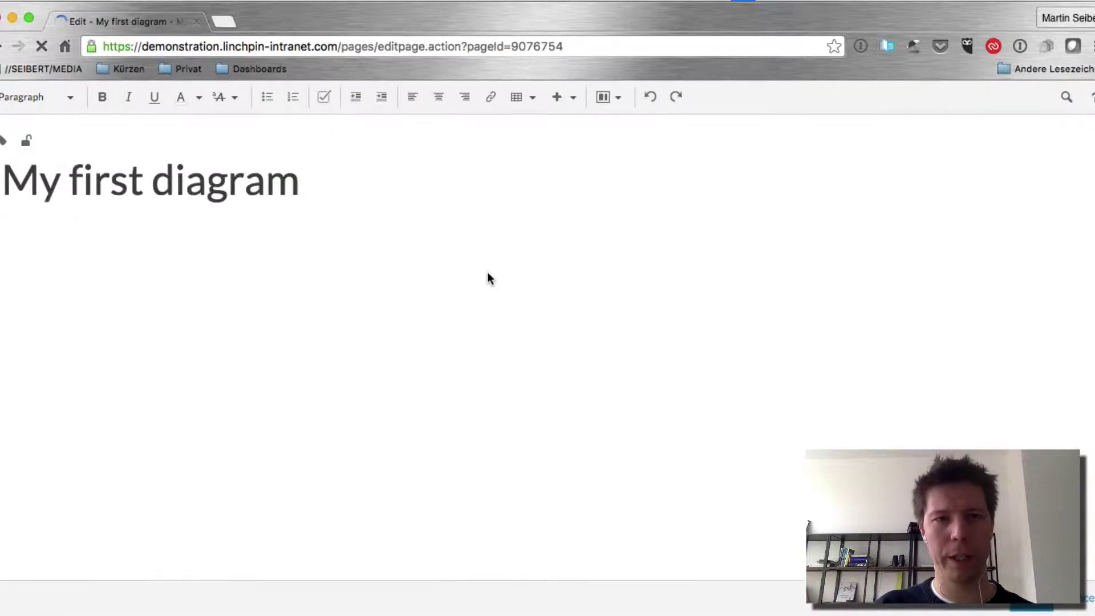
Delete the logo placeholder box in the Drawio macro, then save the page as a new version.
left_click(347, 376)
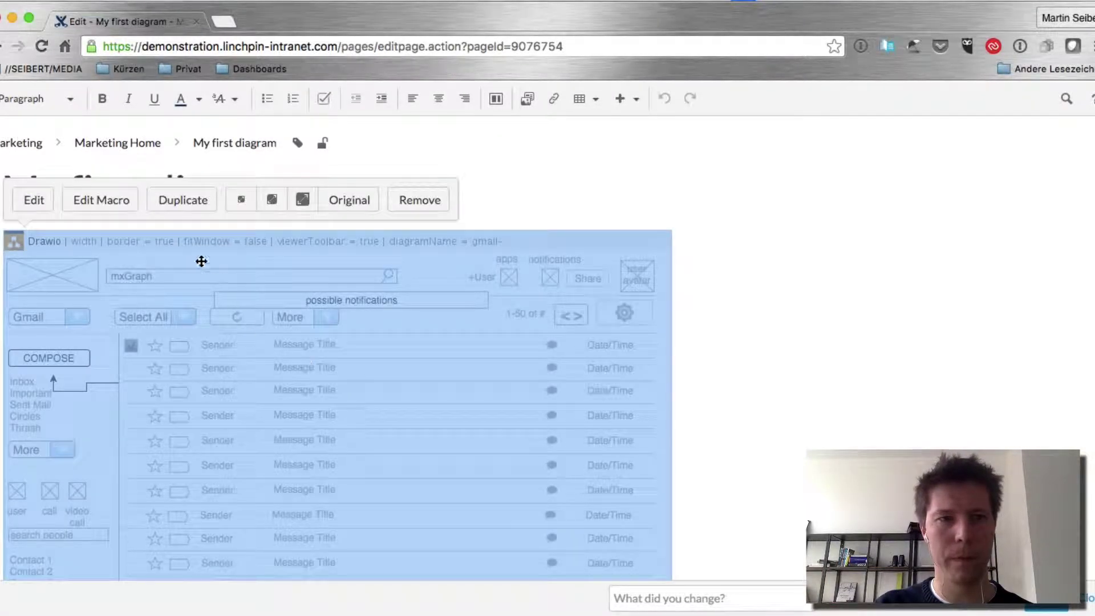
left_click(35, 205)
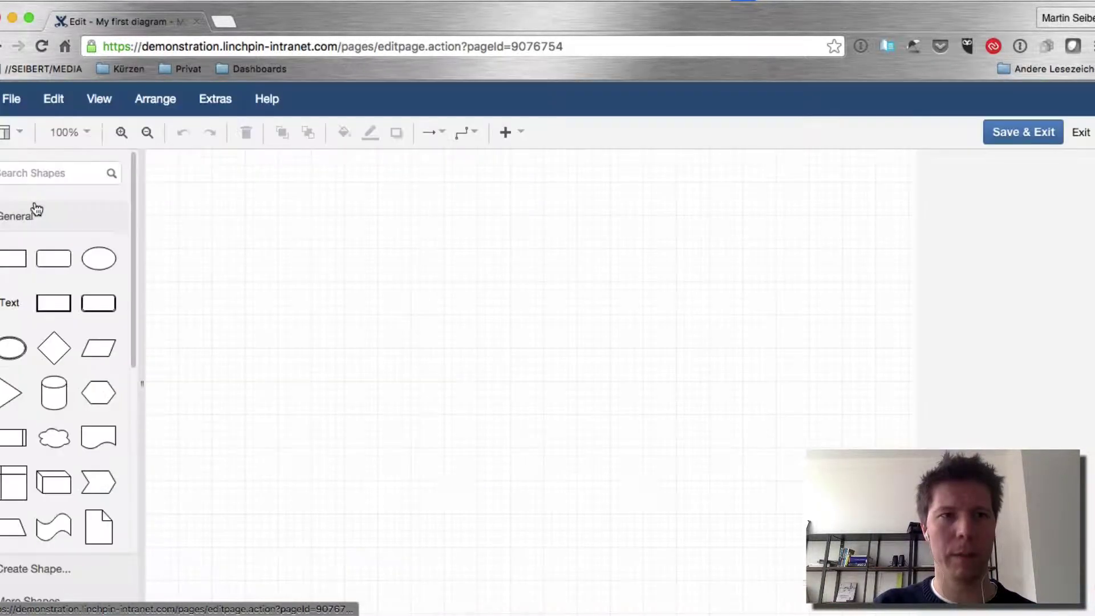
left_click(249, 205)
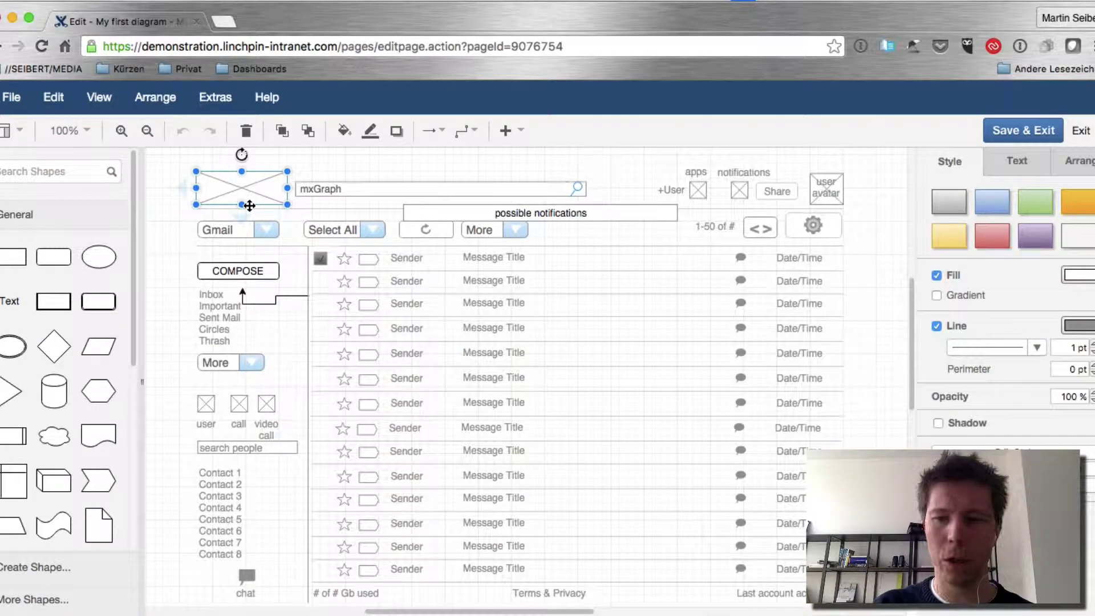
key("Delete")
left_click(1022, 130)
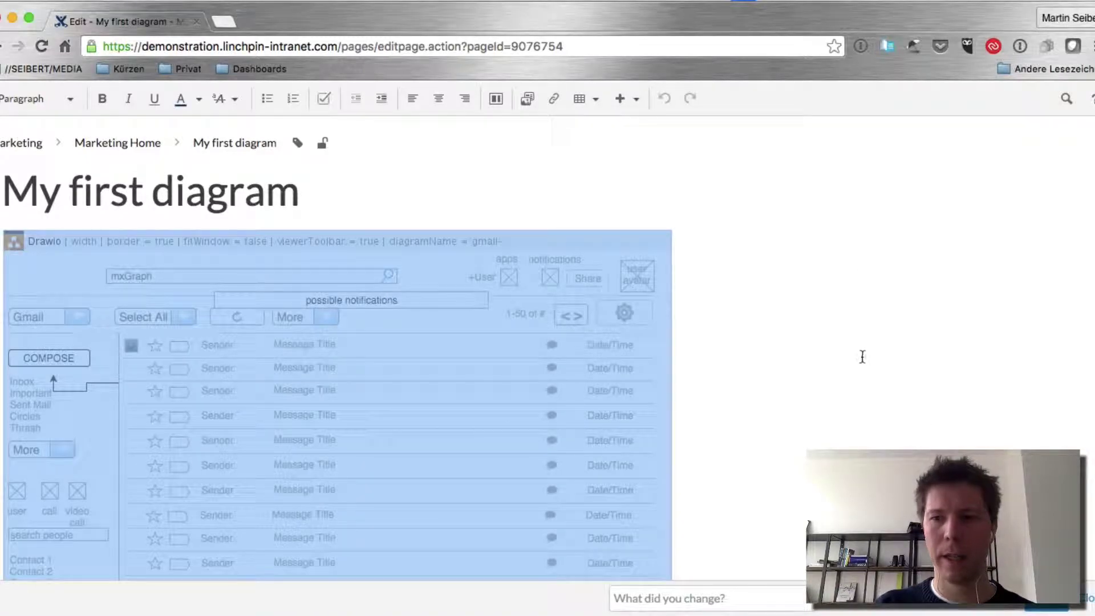
left_click(1046, 605)
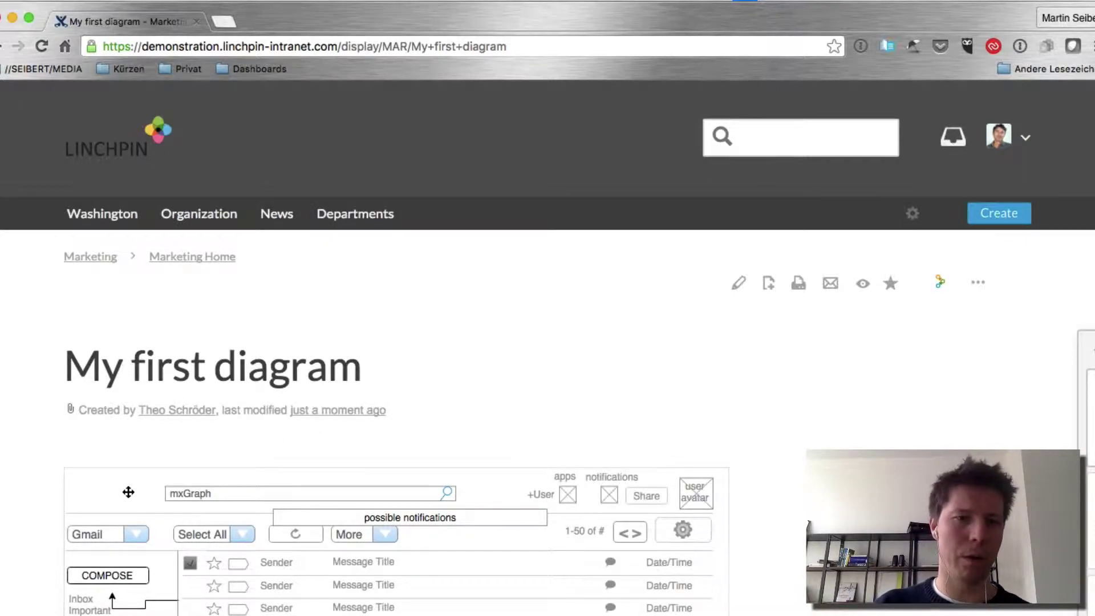
left_click(976, 283)
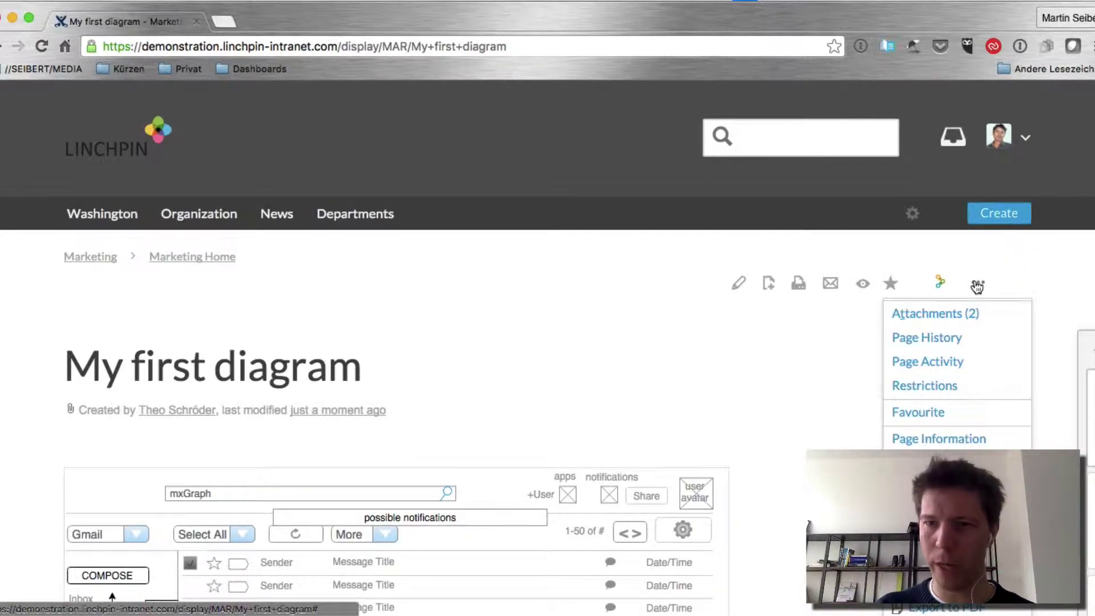
left_click(936, 339)
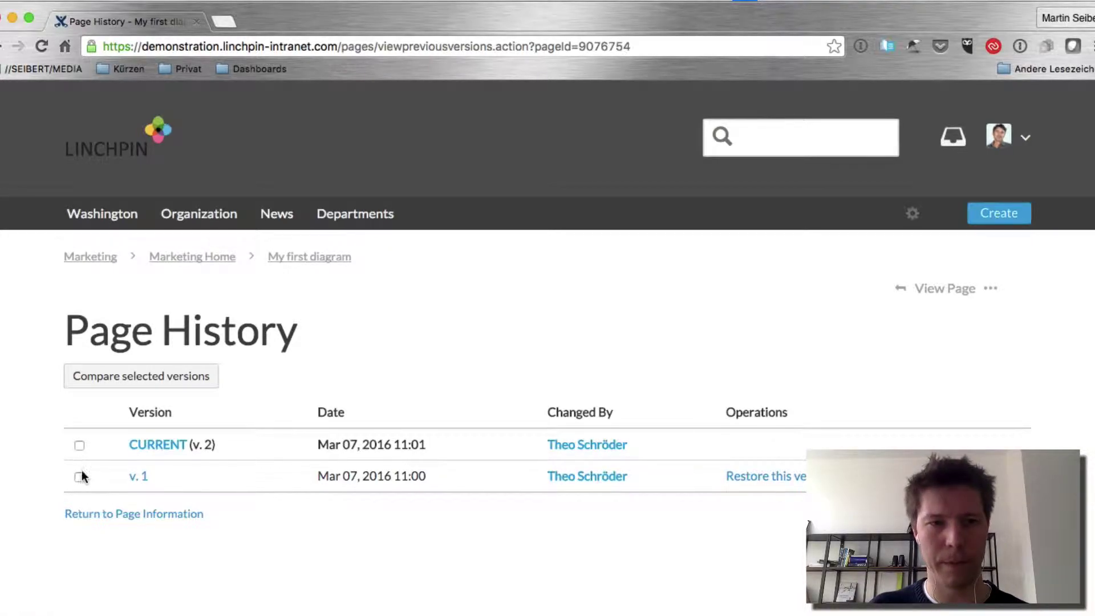
left_click(138, 477)
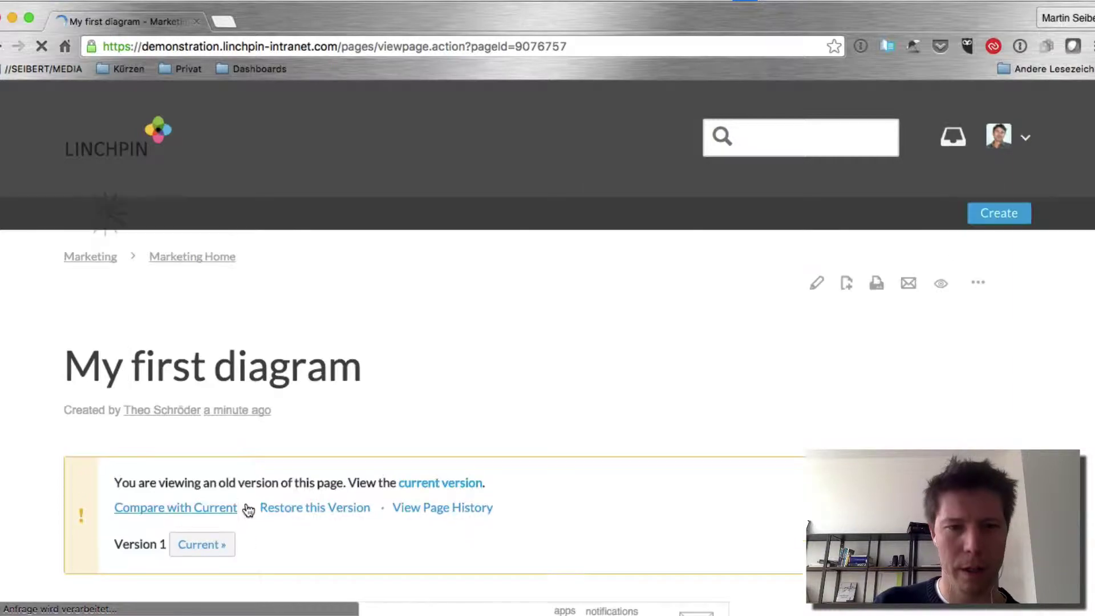
scroll(301, 505, "down", 5)
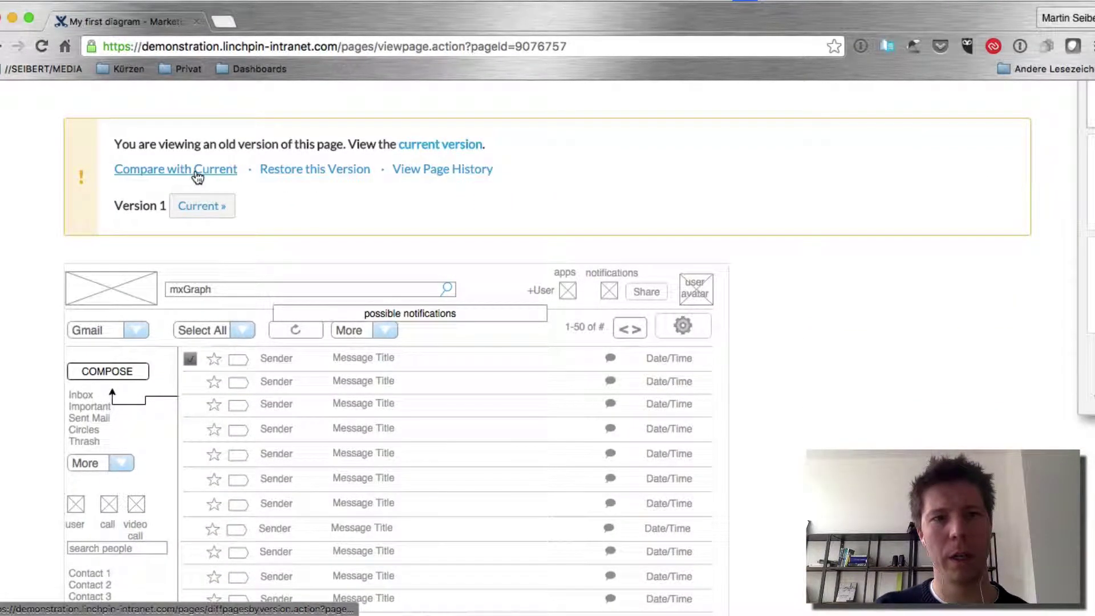
left_click(436, 147)
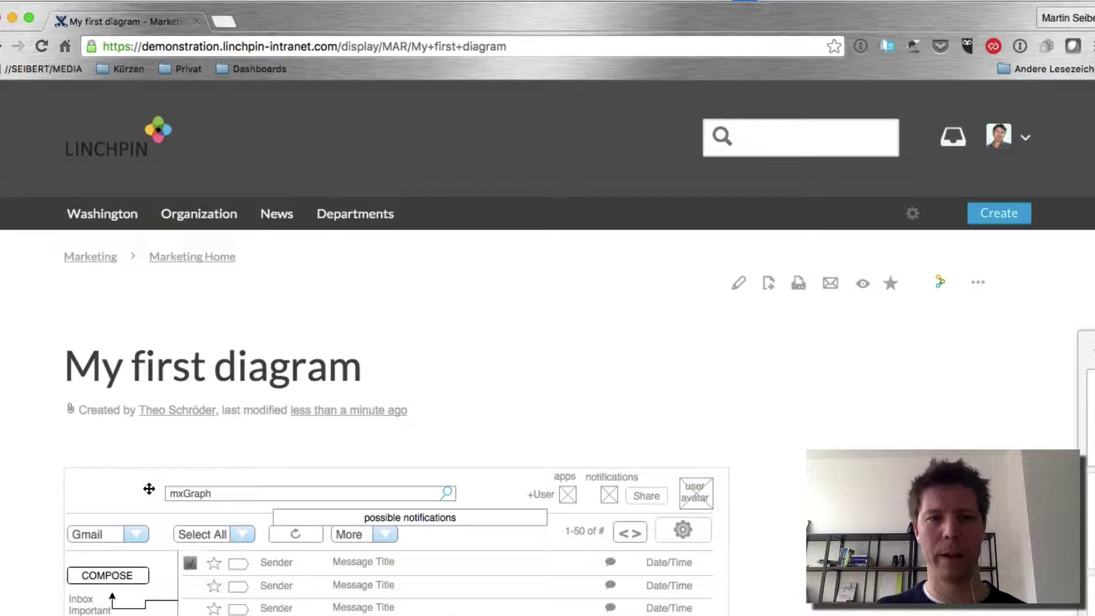
scroll(148, 488, "down", 3)
scroll(149, 488, "up", 3)
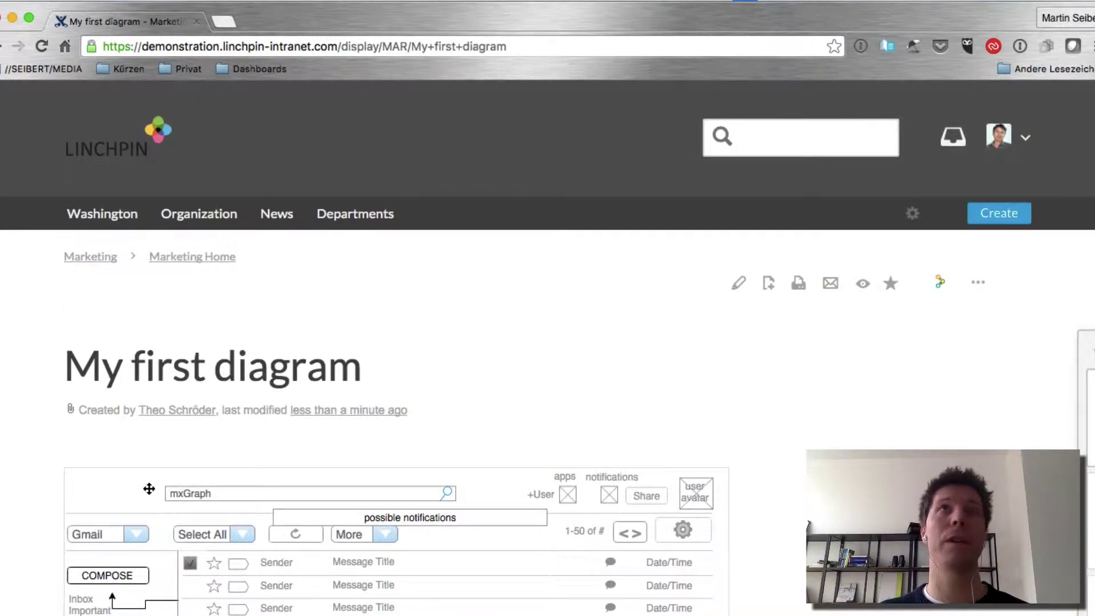